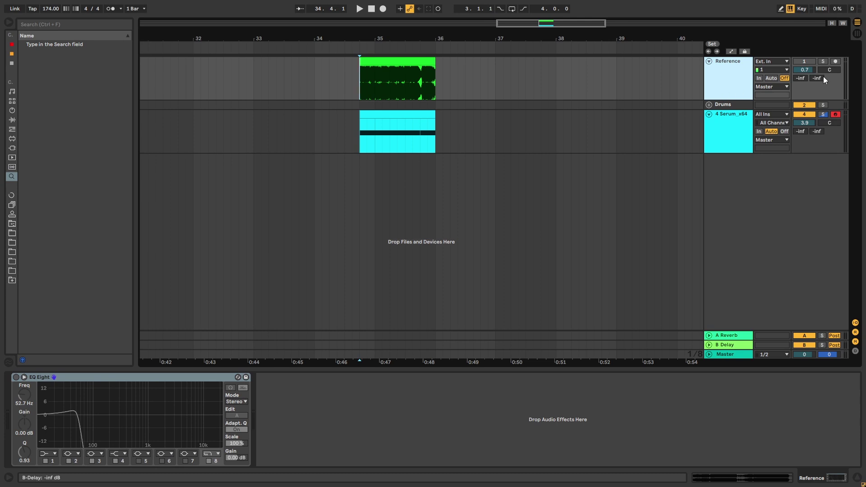
Compare the original bass with its recreation by playing the Reference track soloed and the Serum track with the drums.
left_click(827, 62)
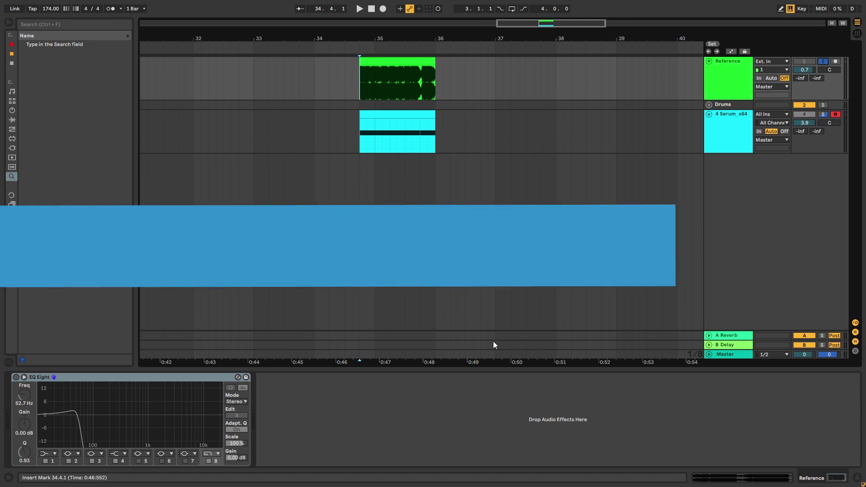
key("space")
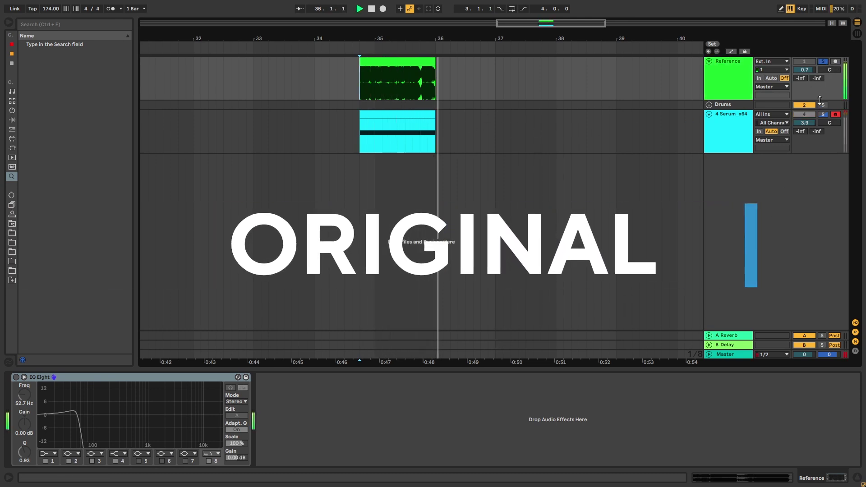
left_click(823, 62)
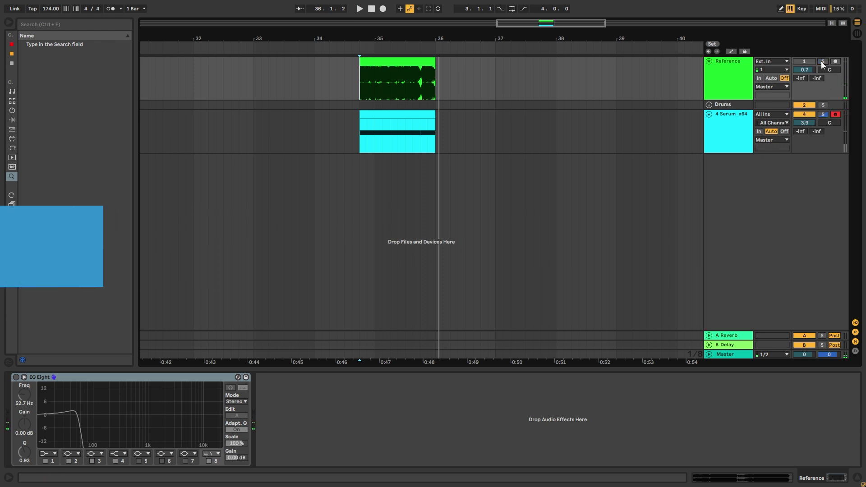
key("space")
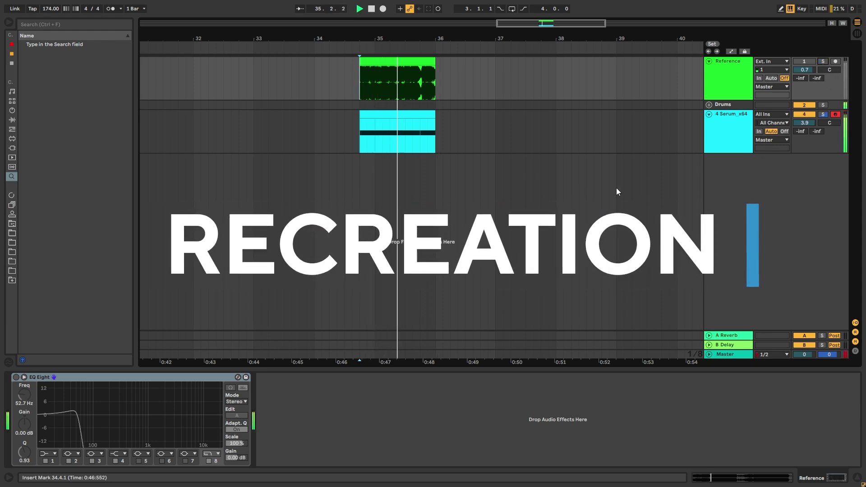
key("space")
Set the Serum track's volume to 4.5, show its device chain and play it back.
left_click_drag(805, 125, 805, 123)
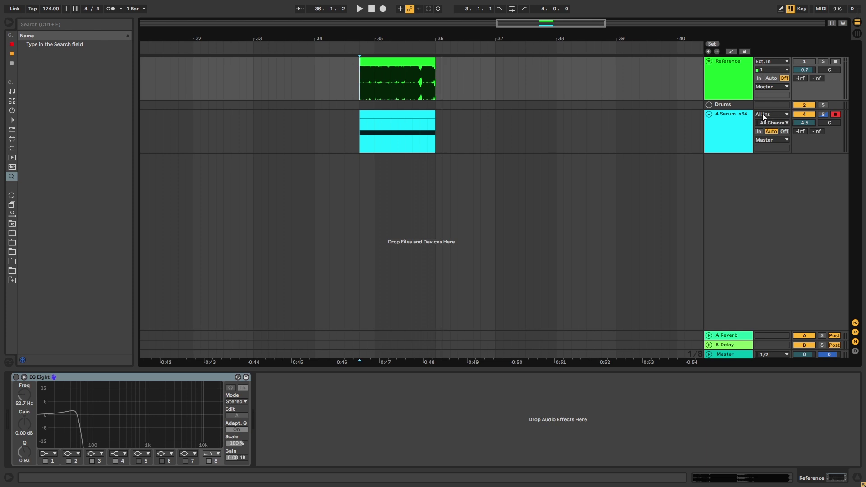
left_click(741, 121)
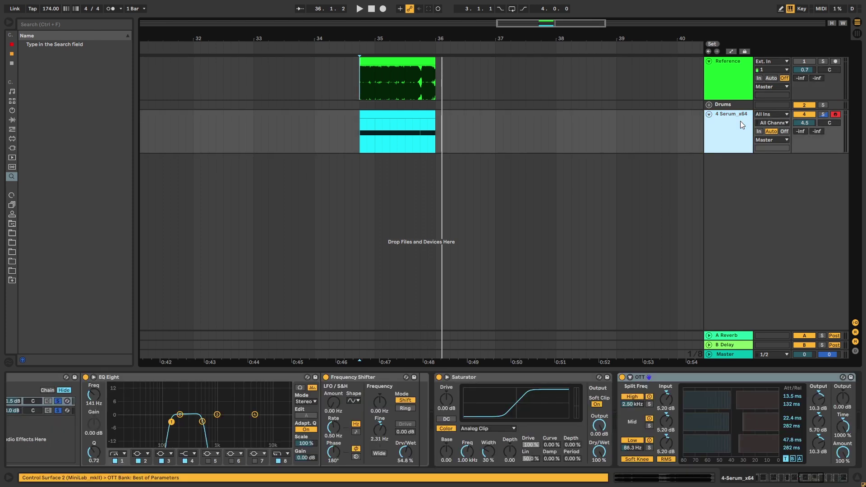
key("space")
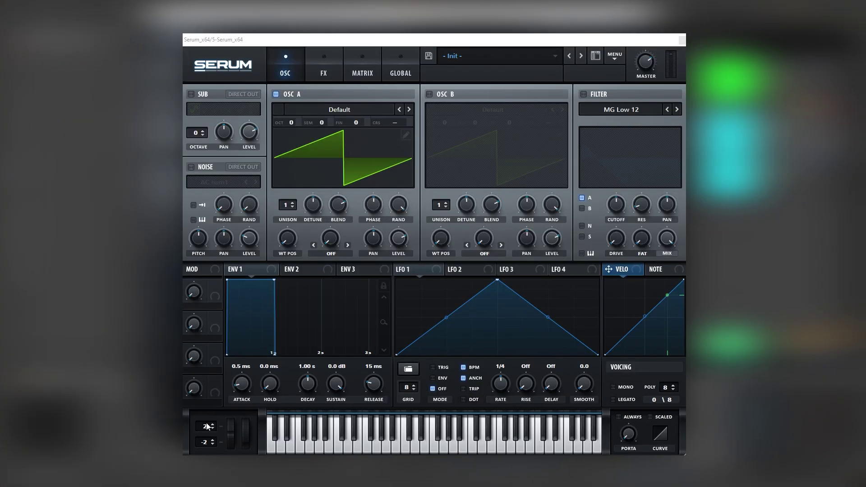
Set Serum's upward pitch bend range to 1 and load the Monster 6 [SL] spectral wavetable in oscillator A.
left_click(212, 429)
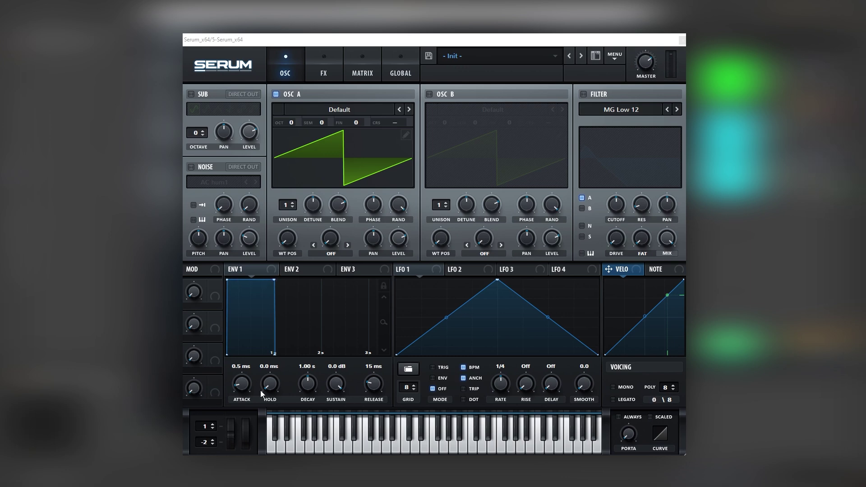
left_click(342, 110)
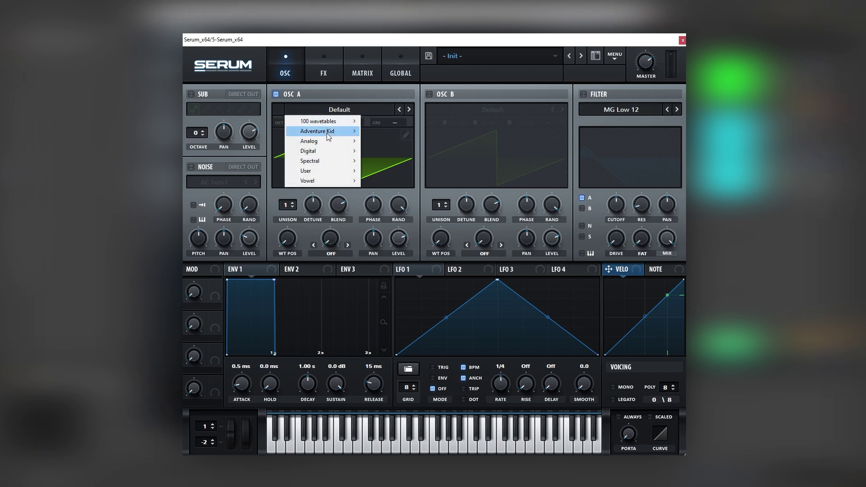
mouse_move(343, 145)
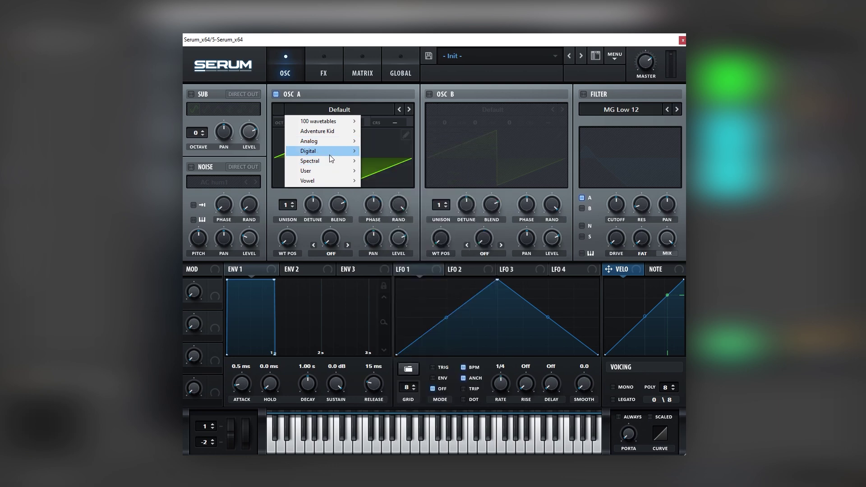
mouse_move(333, 160)
left_click(392, 263)
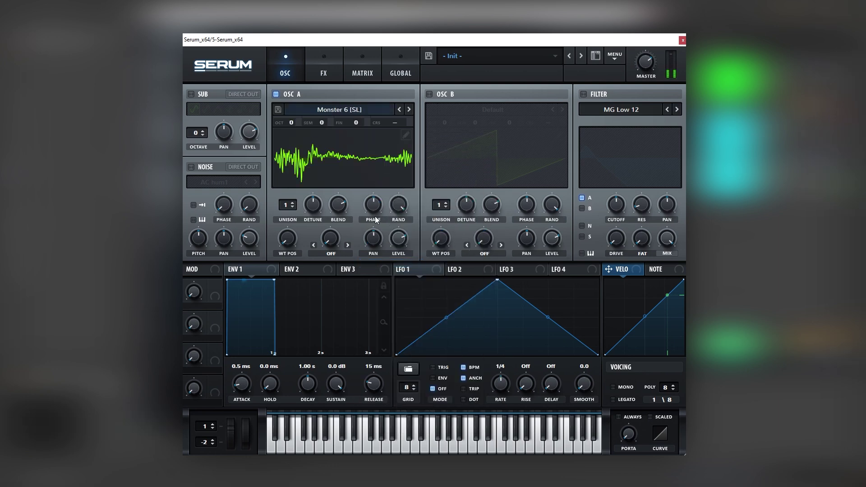
Try the Air wavetable from the 100 wavetables folder in oscillator A and sweep its wavetable position.
left_click(369, 110)
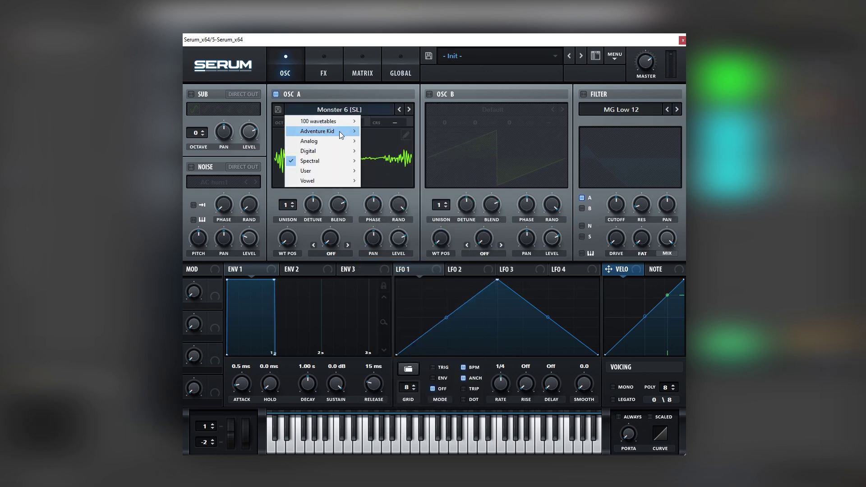
mouse_move(335, 122)
left_click(372, 121)
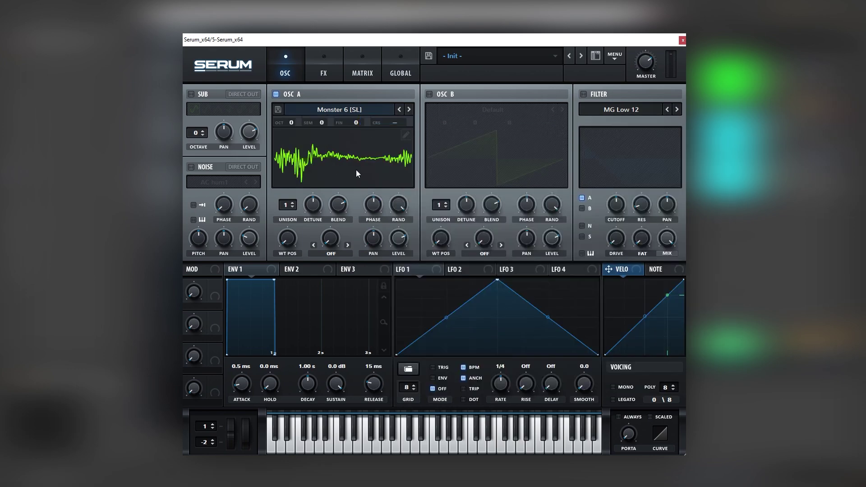
mouse_move(291, 236)
left_mouse_down()
mouse_move(306, 198)
mouse_move(292, 227)
left_mouse_up()
Load the Monster 1 [SL] wavetable in oscillator A and raise its wavetable position slightly.
left_click(316, 110)
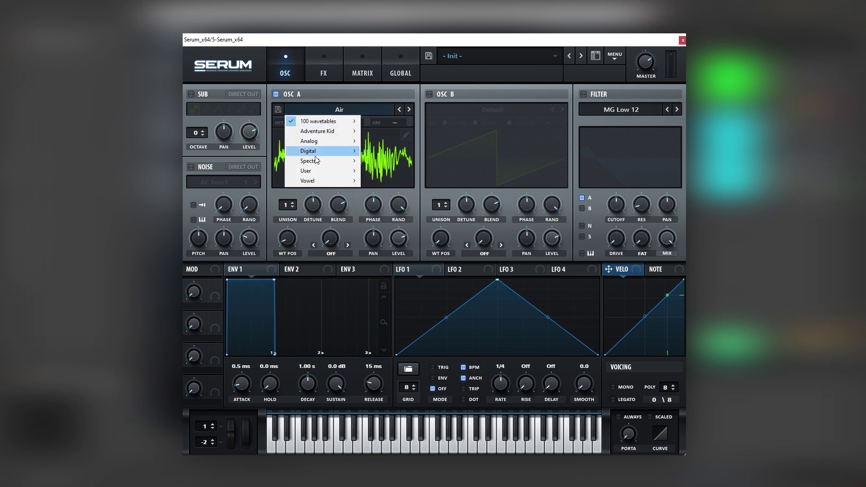
mouse_move(317, 152)
left_click(386, 218)
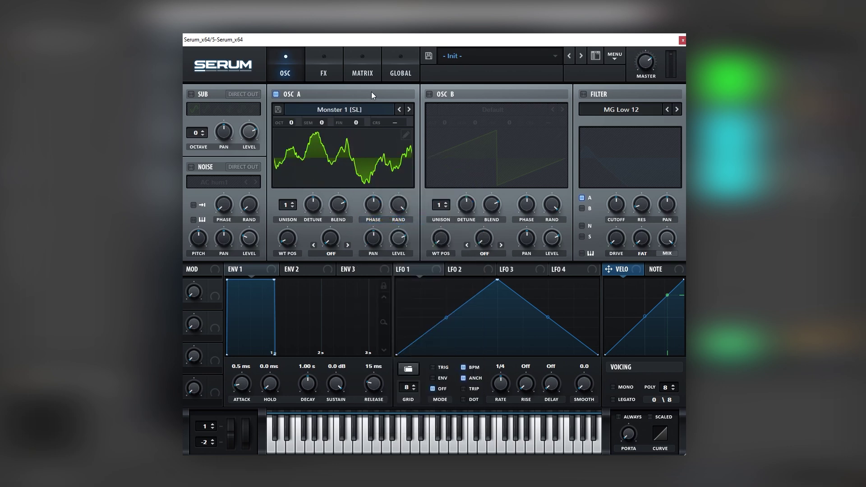
mouse_move(291, 230)
left_mouse_down()
mouse_move(305, 207)
mouse_move(297, 223)
left_mouse_up()
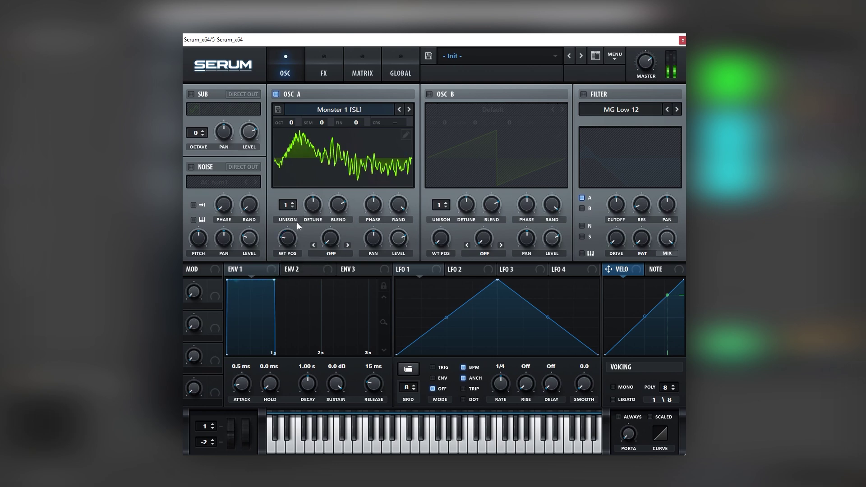
Set oscillator A's warp mode to Bend - and raise its wavetable position further.
left_click(317, 257)
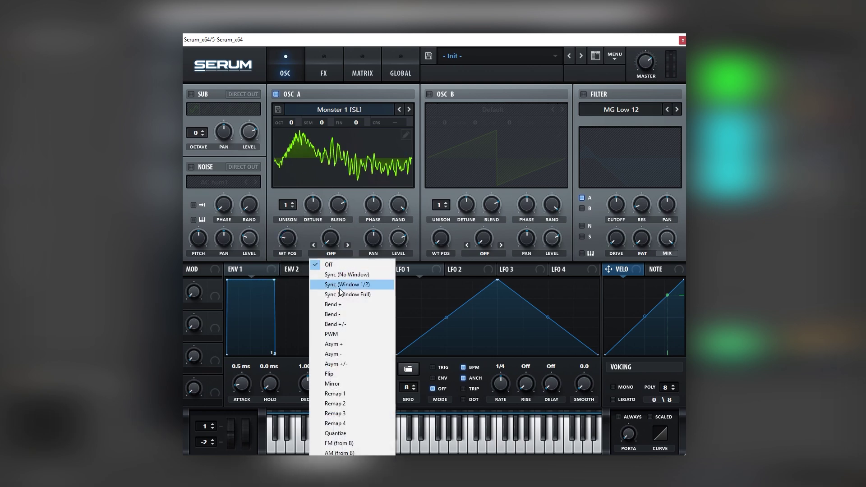
left_click(342, 315)
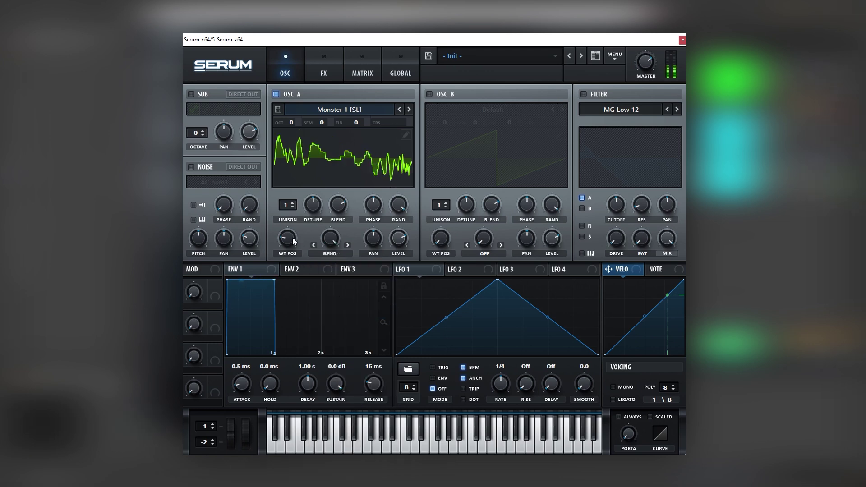
mouse_move(293, 241)
left_mouse_down()
mouse_move(291, 233)
mouse_move(287, 246)
mouse_move(295, 225)
left_mouse_up()
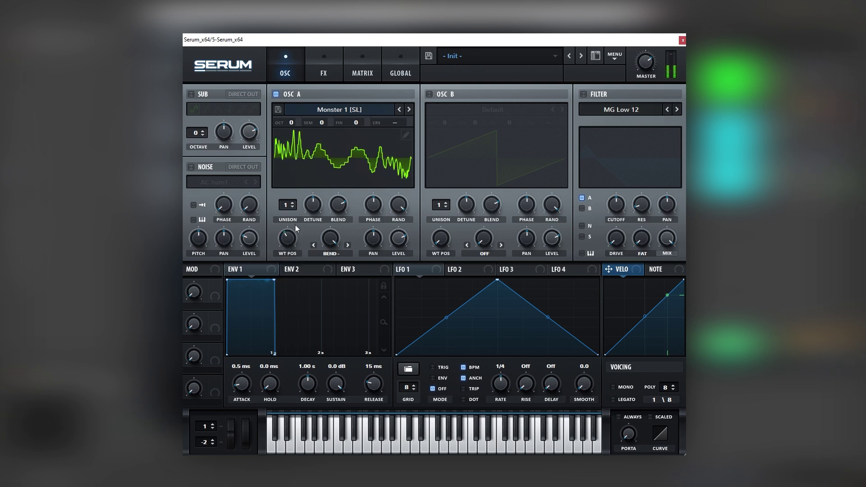
Enable the filter with the Band 24 type, raise its resonance and lower its cutoff.
left_click(594, 109)
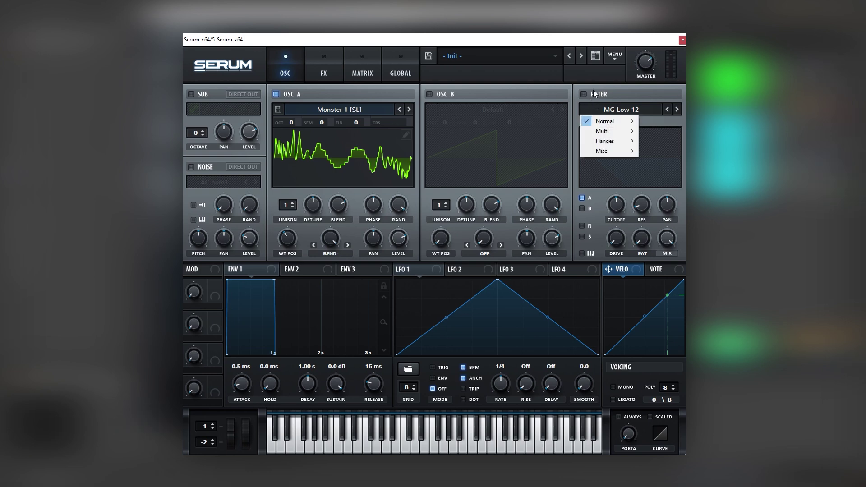
left_click(584, 94)
left_click(597, 109)
mouse_move(614, 121)
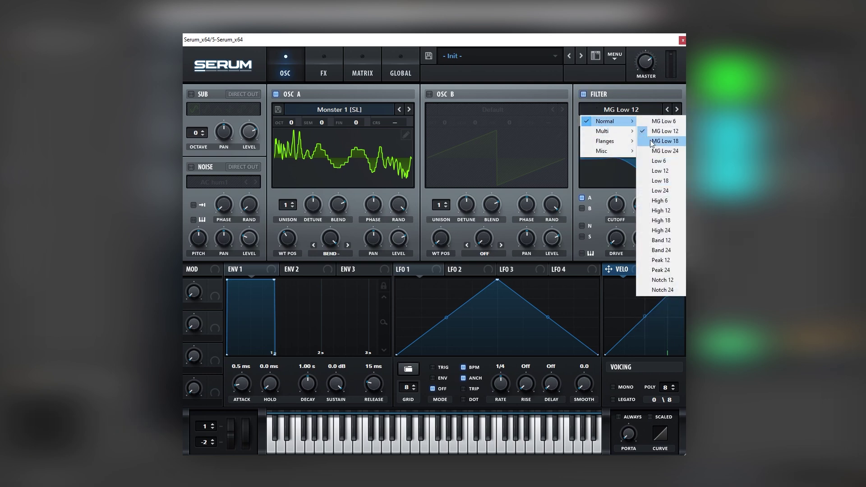
left_click(650, 225)
left_click_drag(642, 211, 616, 205)
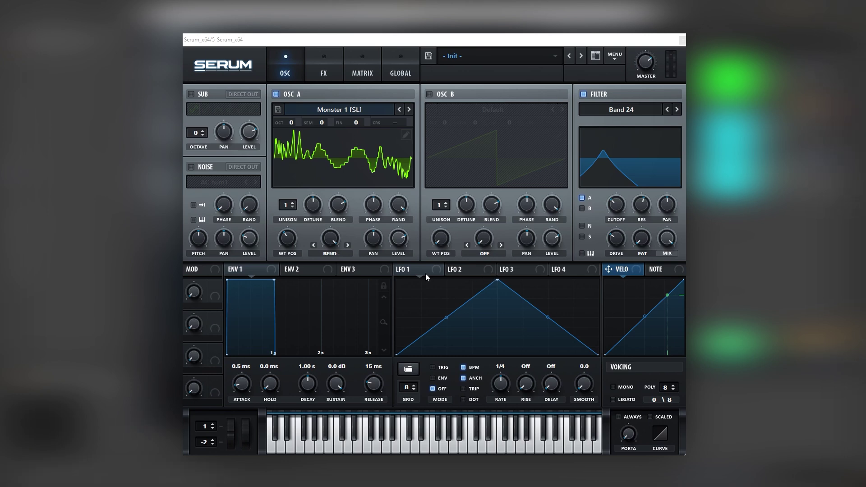
Assign LFO 1 to the filter cutoff and bow both slopes of its triangle upward into a rounded plateau.
left_click_drag(399, 270, 617, 207)
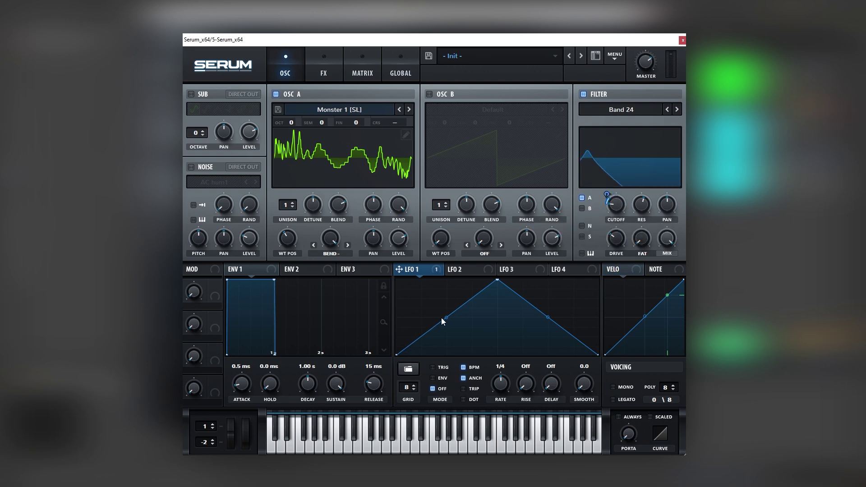
left_click_drag(442, 321, 445, 293)
left_click_drag(546, 318, 556, 285)
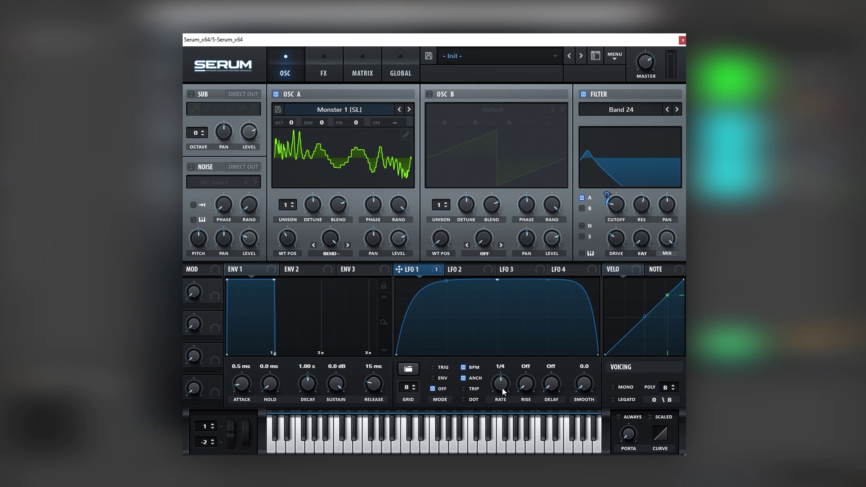
Set LFO 1's rate to one bar and its mode to Trig.
left_click_drag(502, 388, 500, 396)
left_click(433, 388)
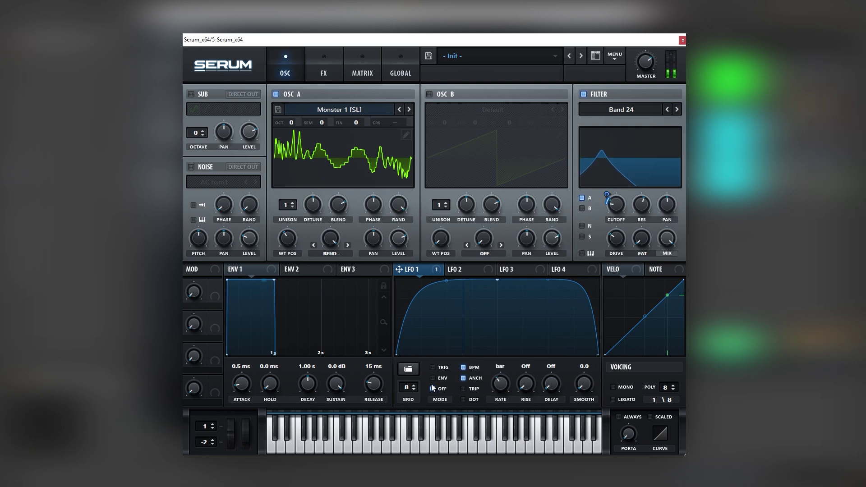
left_click(443, 368)
Enable the sub and noise oscillators and assign LFO 1 to the noise level, keeping the AC hum1 noise.
left_click(191, 94)
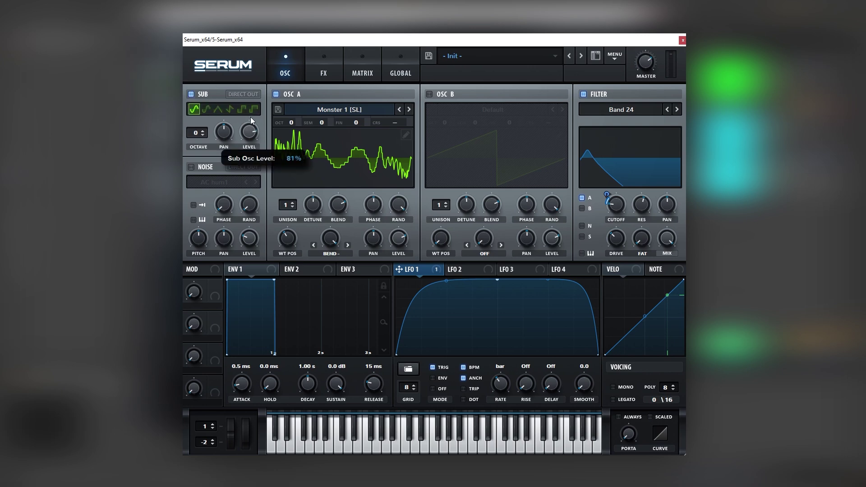
left_click(192, 167)
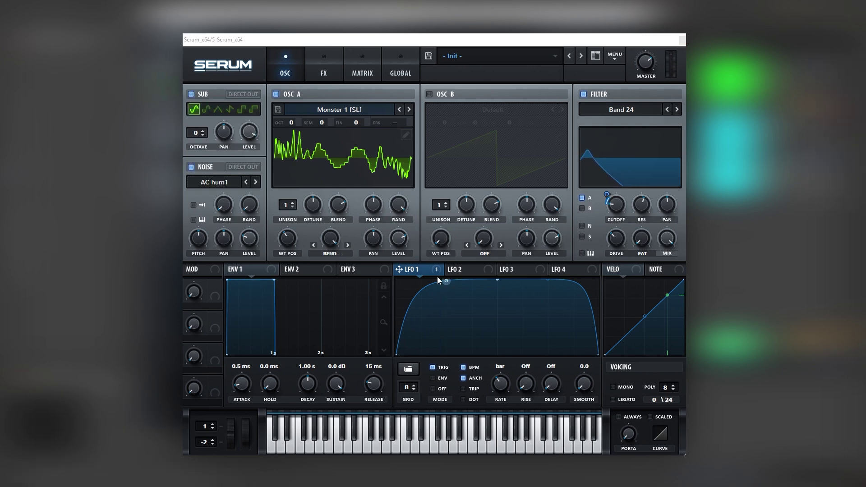
left_click_drag(421, 272, 307, 262)
left_click_drag(242, 232, 237, 262)
Add Tube distortion with raised drive and a compressor placed before it in the effects chain.
left_click(340, 53)
left_click(195, 113)
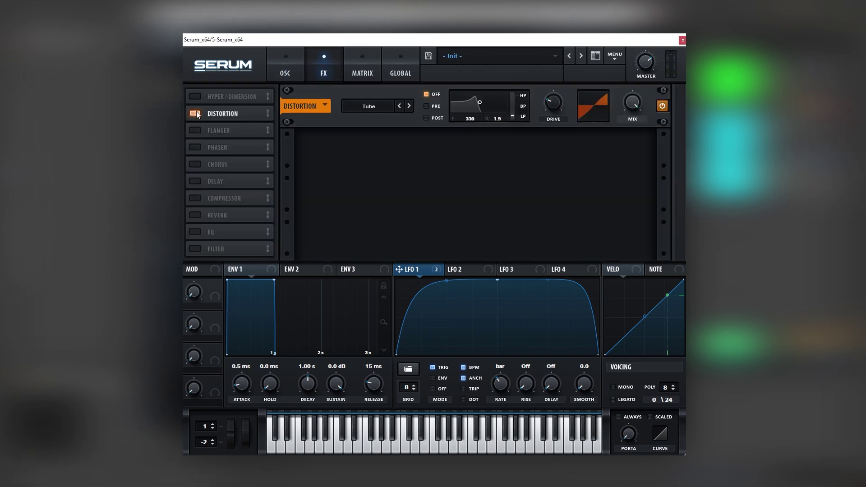
left_click_drag(559, 112, 576, 64)
left_click(195, 199)
left_click_drag(196, 199, 246, 96)
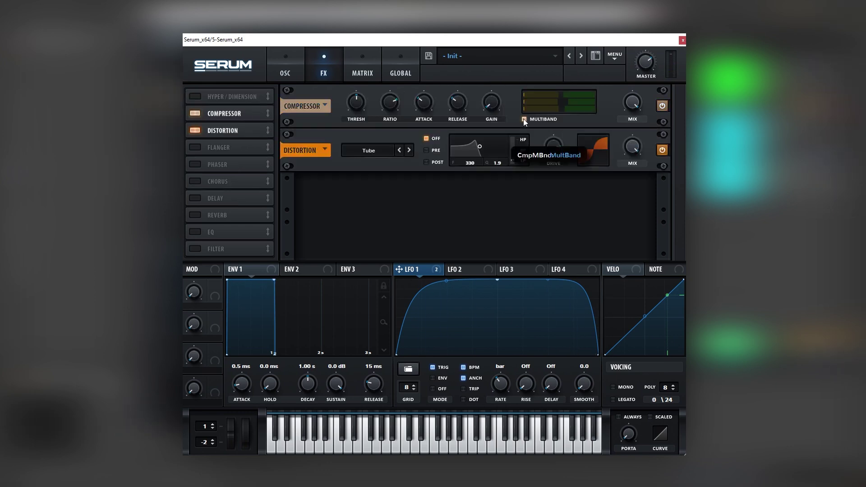
Turn on multiband compression, raise the compressor's gain and release, and set the distortion drive to about 81%.
left_click_drag(504, 94, 514, 67)
left_click_drag(571, 100, 588, 95)
left_click_drag(458, 102, 462, 80)
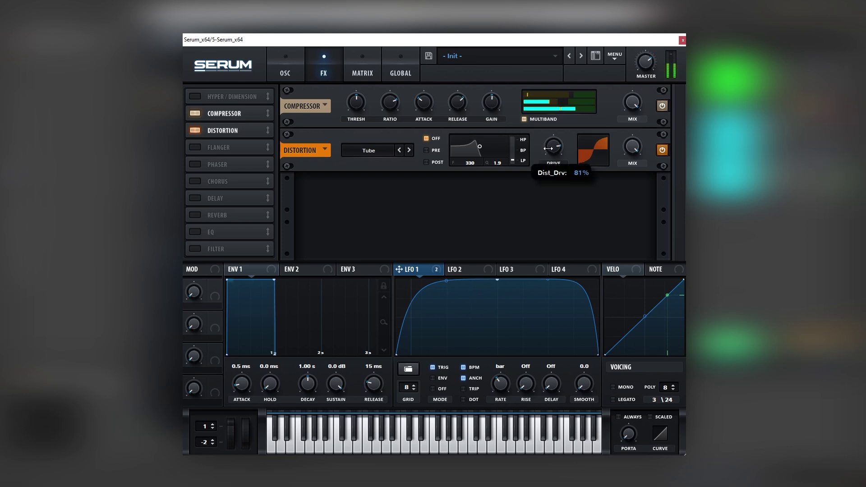
Set LFO 1's modulation of the noise level to about 7 and raise the filter's base cutoff slightly.
left_click(285, 72)
mouse_move(246, 231)
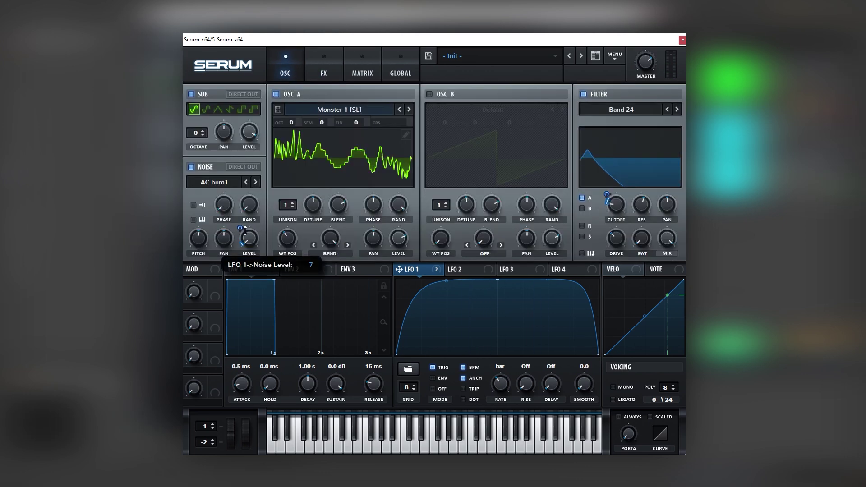
left_click_drag(246, 232, 246, 233)
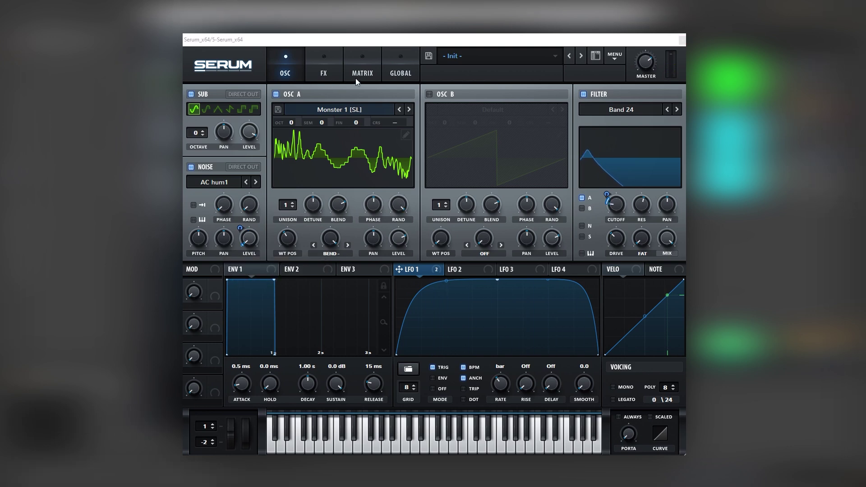
left_click_drag(627, 204, 629, 198)
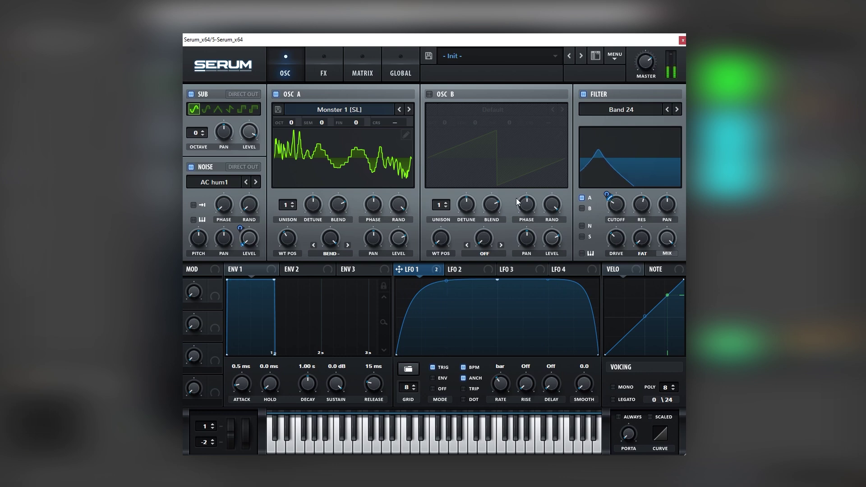
Turn down oscillator A's phase randomness, raise its phase slightly and lower the sub oscillator's level.
left_click_drag(398, 205, 325, 326)
mouse_move(373, 205)
left_mouse_down()
mouse_move(367, 237)
mouse_move(380, 204)
left_mouse_up()
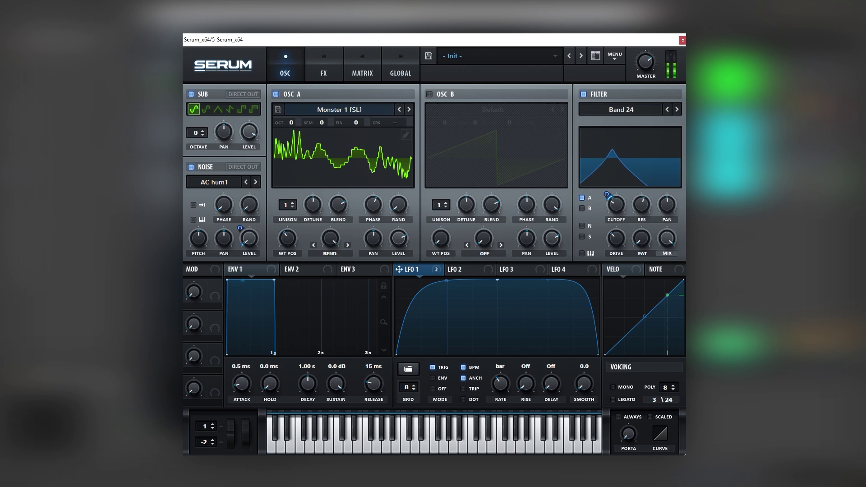
left_click_drag(243, 133, 240, 152)
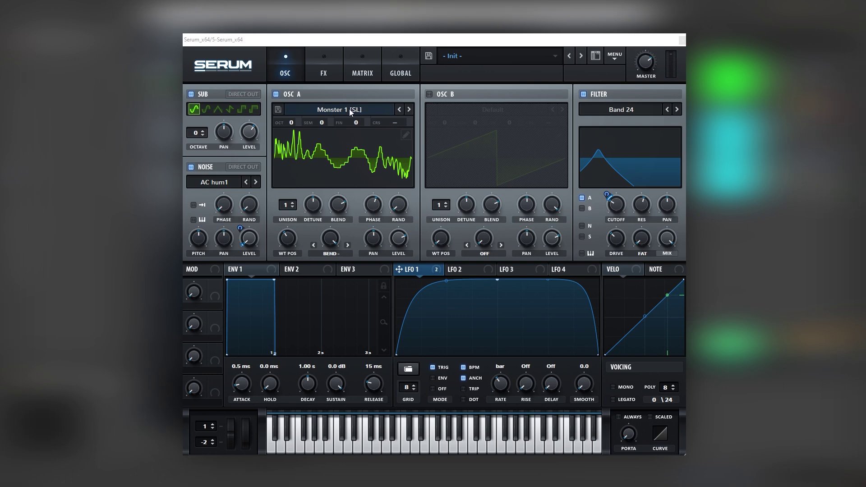
Add an EQ effect with a boosted bell for its low band and modulate that band's frequency with LFO 1.
left_click(323, 70)
left_click(195, 232)
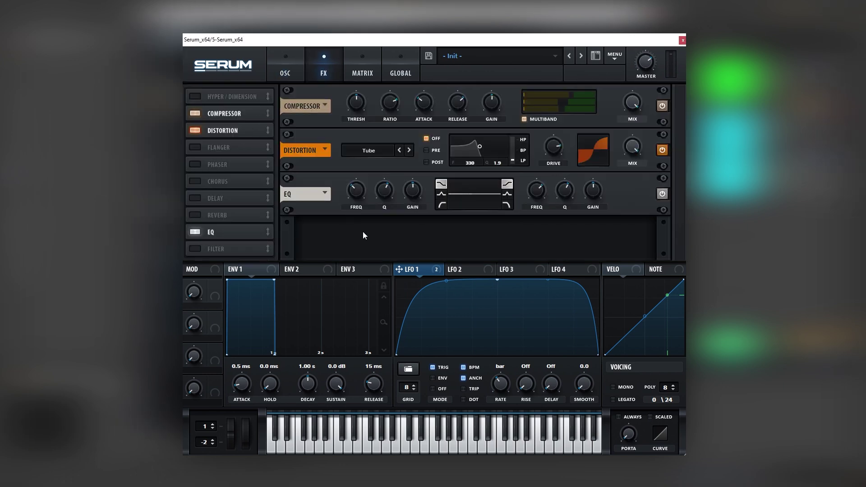
left_click(441, 194)
left_click_drag(412, 190, 422, 168)
left_click(356, 190)
left_click_drag(351, 187, 347, 199)
left_click_drag(408, 197, 411, 187)
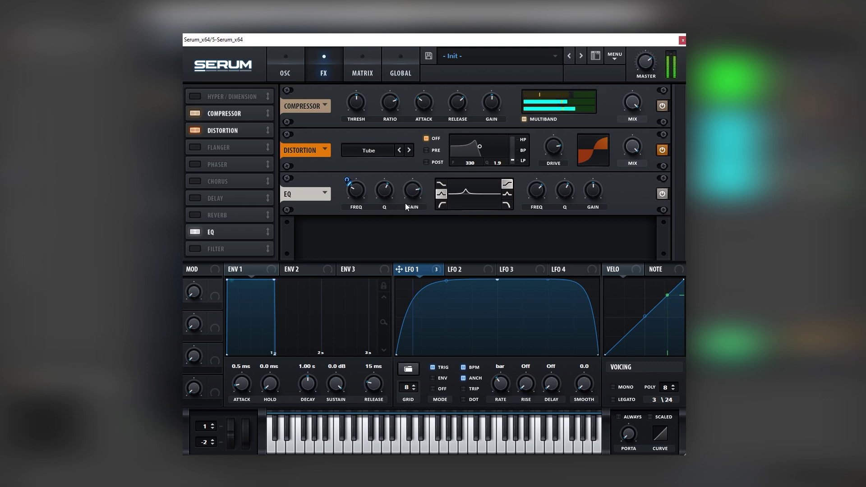
Add a filter effect at the end of the effects chain and set its type to Phs 24+.
left_click(214, 251)
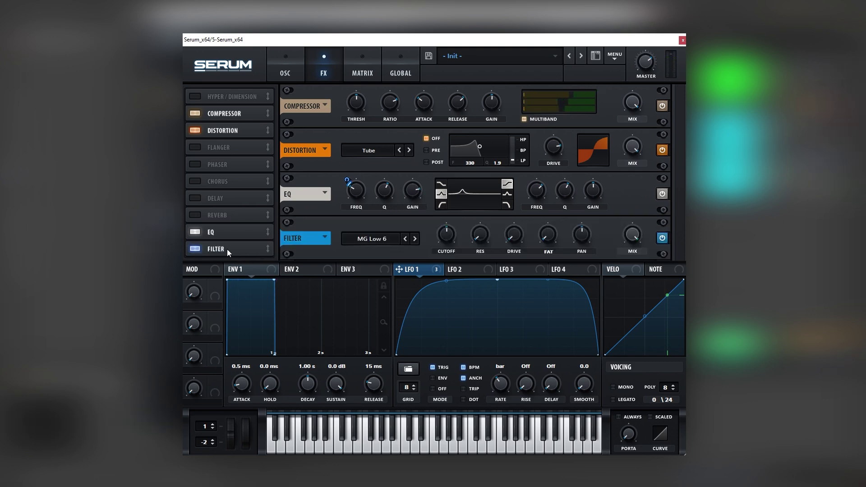
left_click(369, 238)
mouse_move(368, 280)
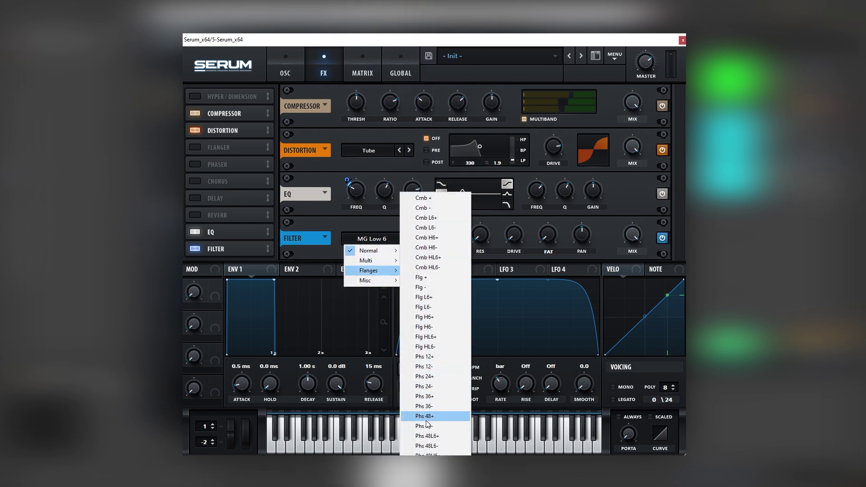
left_click(424, 376)
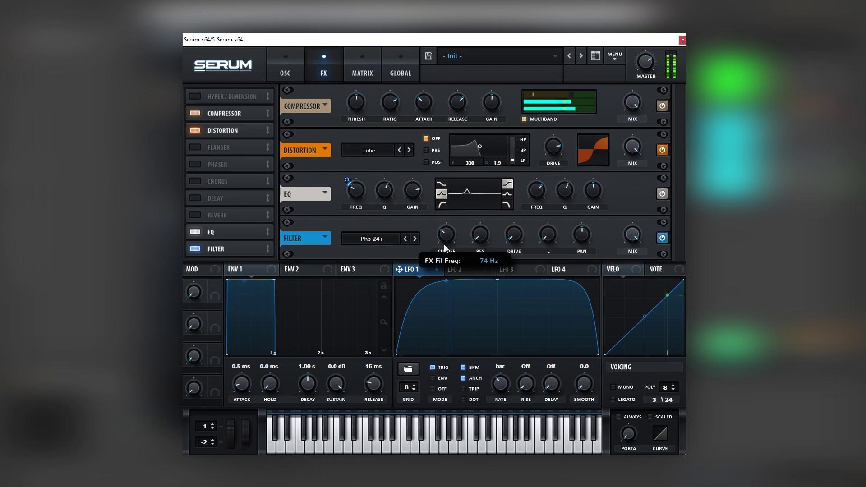
Lower the phaser filter's cutoff to around 36 Hz, raise its resonance and modulate the cutoff with LFO 1.
left_click_drag(437, 269, 445, 240)
left_click_drag(437, 225, 434, 253)
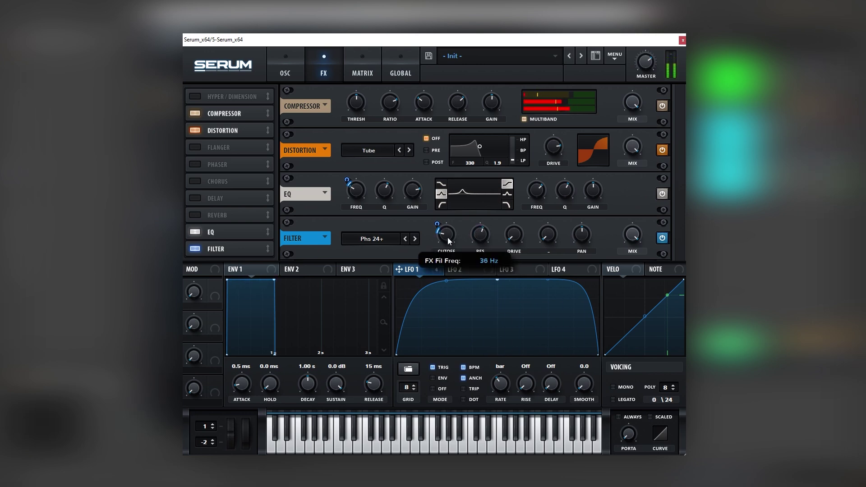
mouse_move(449, 229)
left_mouse_down()
mouse_move(445, 244)
mouse_move(448, 235)
left_mouse_up()
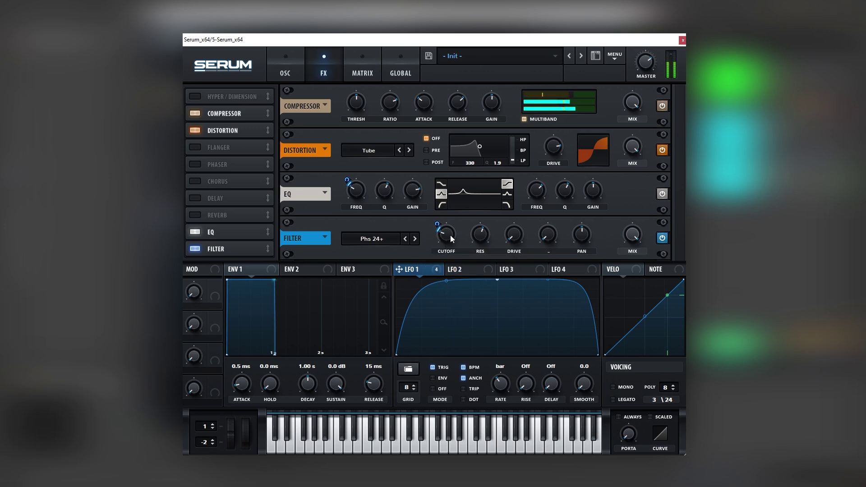
key("space")
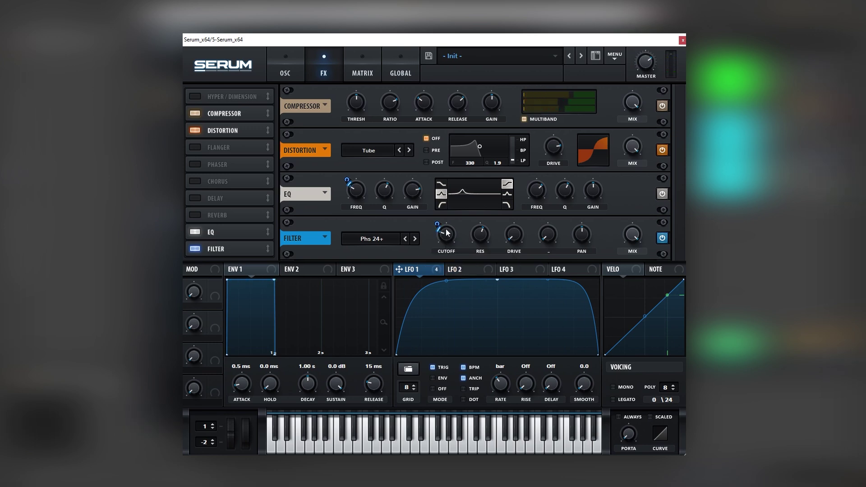
Raise the base cutoff of the main Band 24 filter slightly and play the clip.
left_click(286, 70)
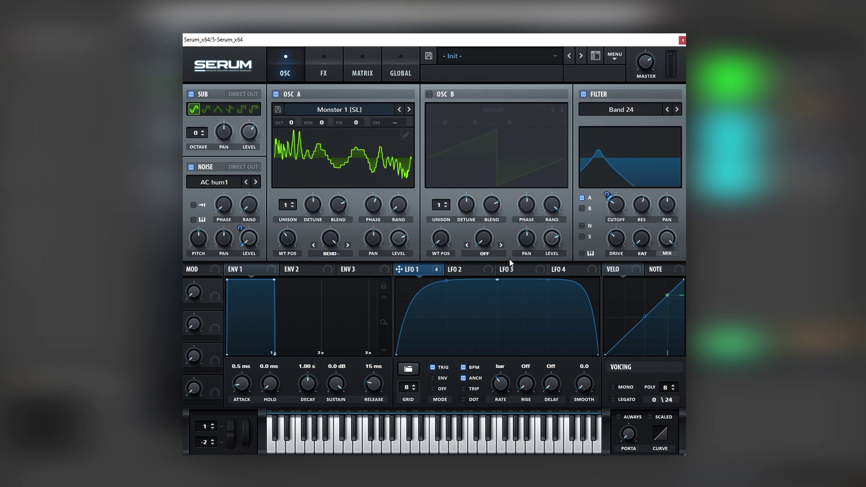
left_click_drag(619, 208, 620, 202)
key("space")
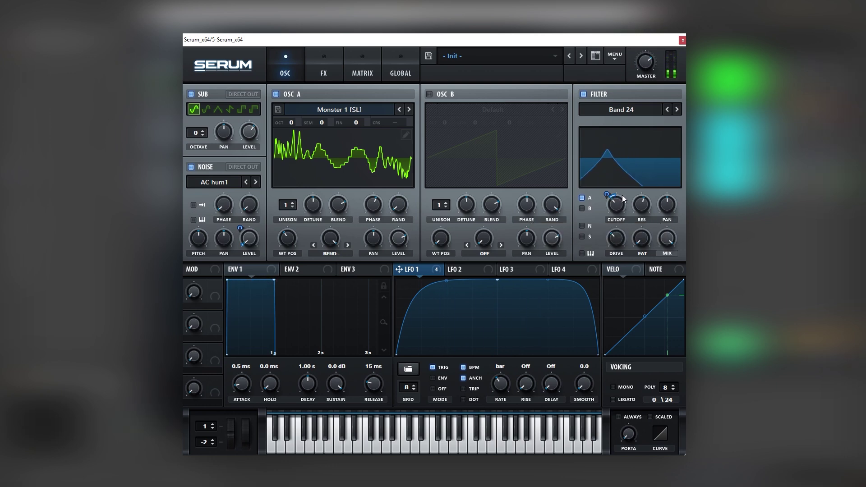
Audition the wavetables following Monster 1 [SL] in oscillator A, including Monster 3 [SL] and Monster 4 [SL].
left_click(409, 109)
left_click(409, 109)
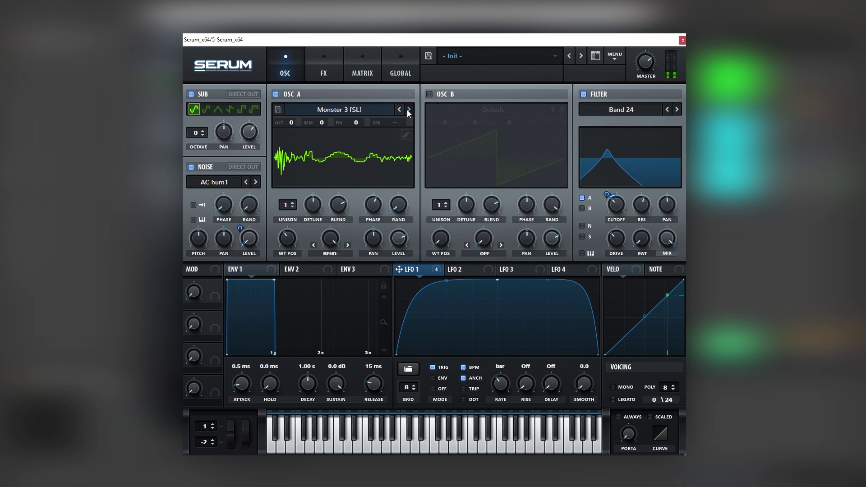
left_click(409, 109)
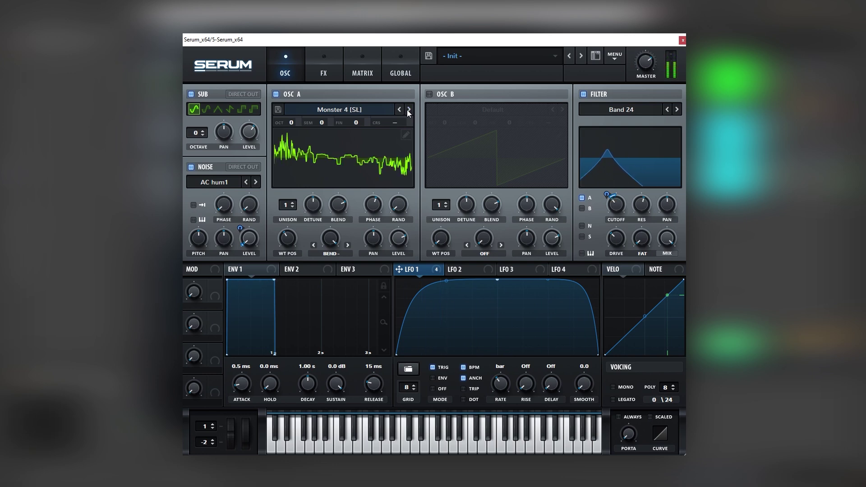
left_click(408, 110)
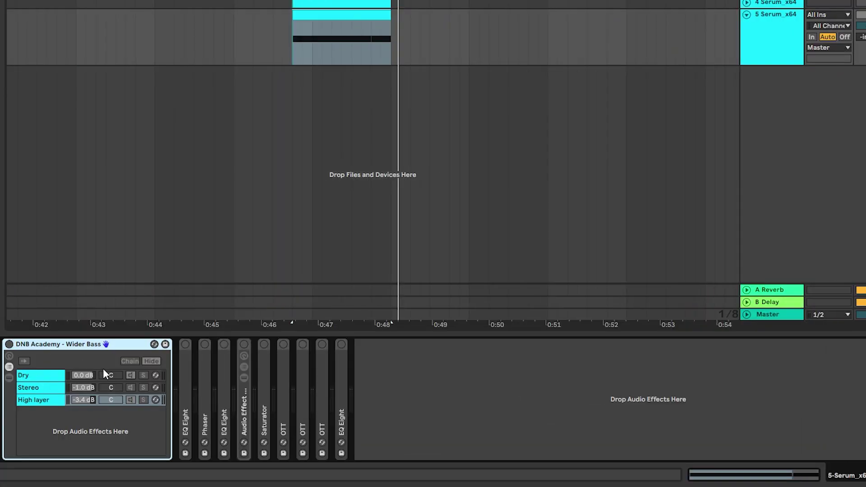
In Ableton Live, turn on the DNB Academy - Wider Bass rack, solo its High layer and set the Vocoder's formant to 7.20.
left_click(9, 344)
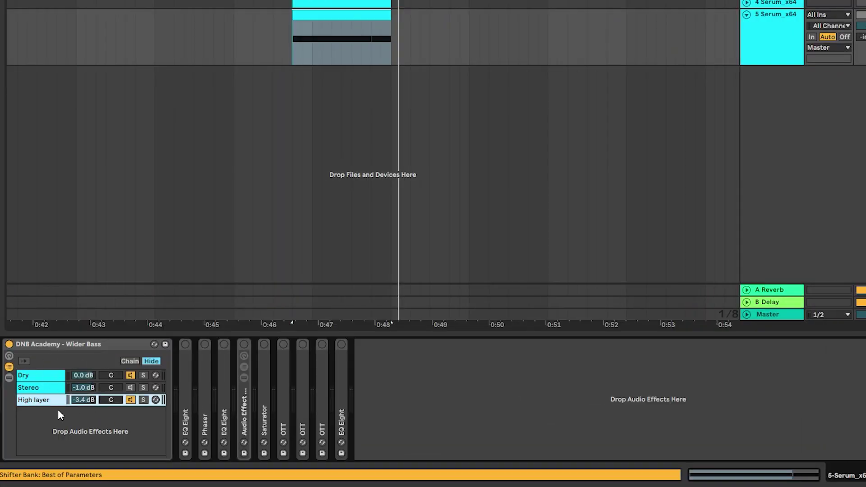
left_click(143, 400)
left_click(9, 377)
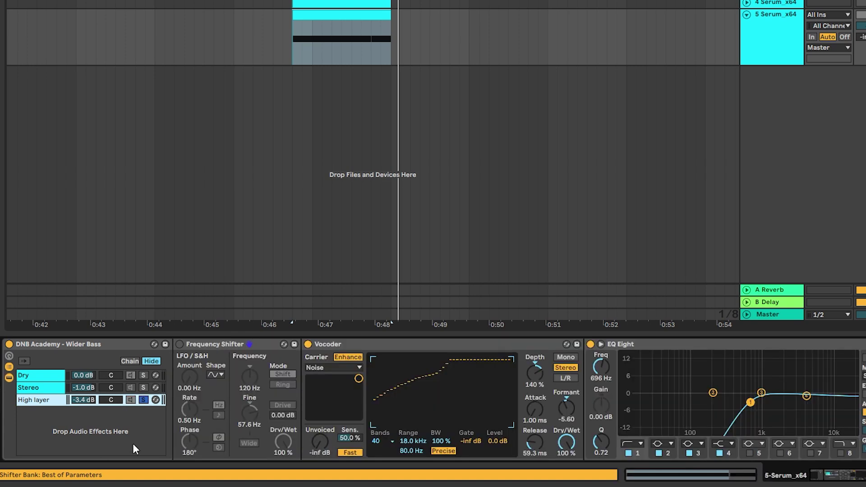
key("space")
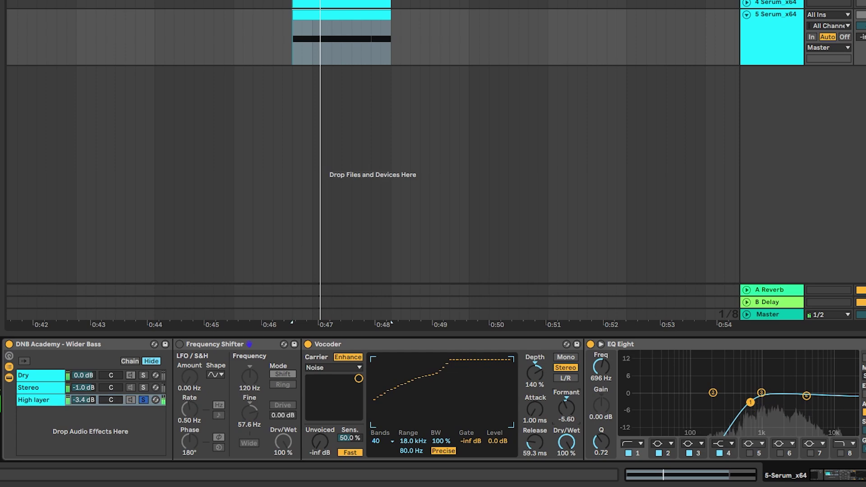
left_click_drag(567, 408, 566, 379)
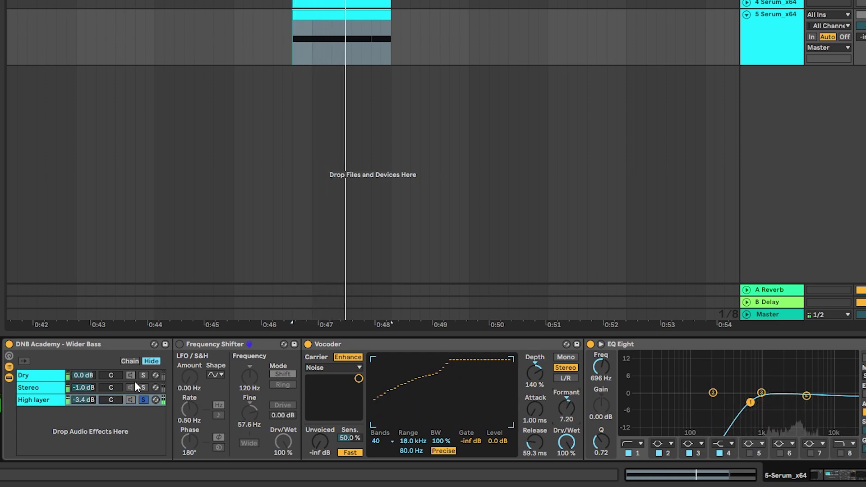
Solo the Dry chain together with the High layer and set the High layer Vocoder's formant to -7.20.
left_click(37, 376)
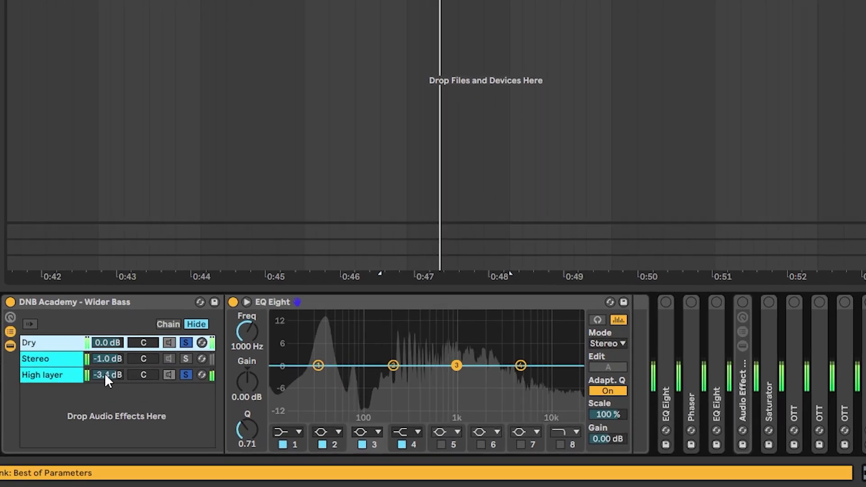
left_click(48, 375)
left_click_drag(739, 386, 739, 390)
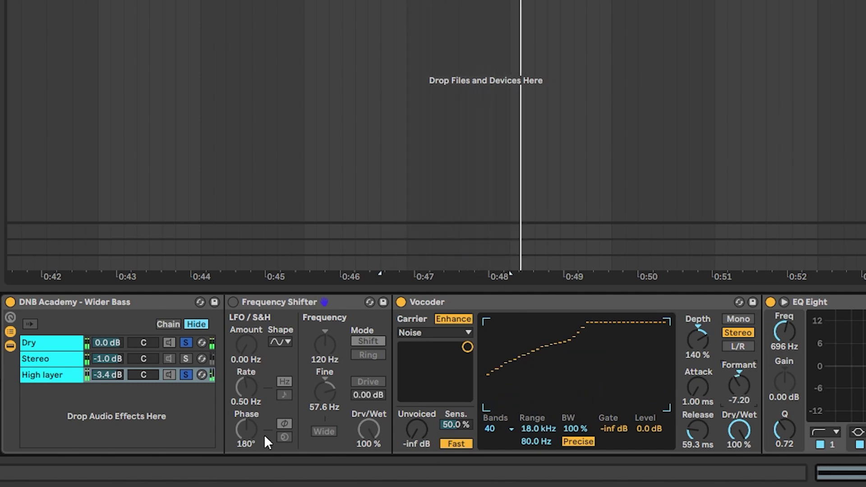
Turn on the first EQ Eight, setting band 3 to 9.79 dB, band 4 to 5.58 dB at 4.17 kHz, and band 5 near 0 dB.
double_click(34, 304)
double_click(35, 316)
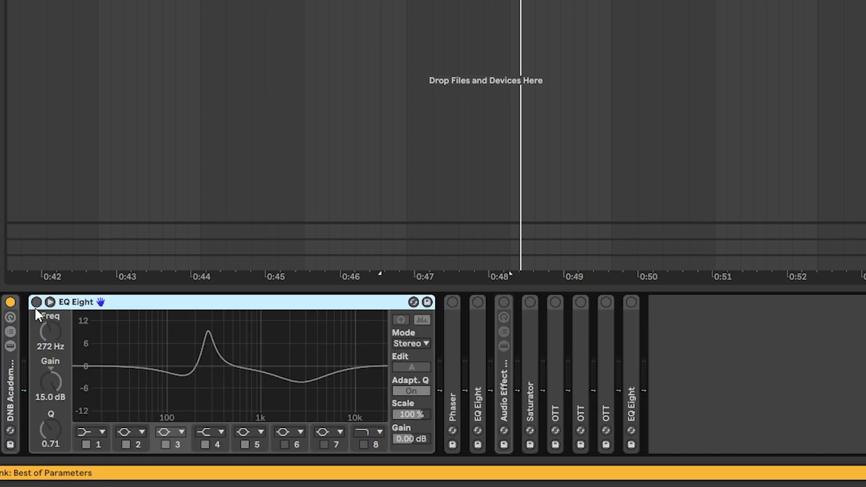
key("space")
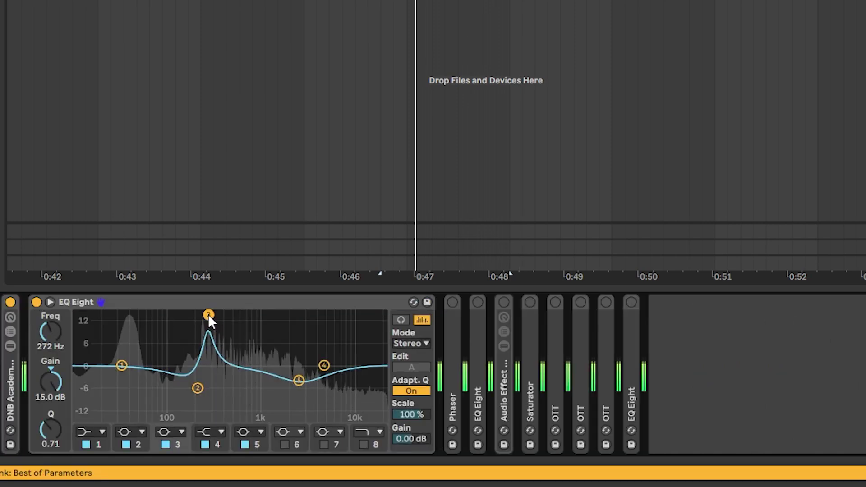
mouse_move(207, 314)
left_mouse_down()
mouse_move(213, 325)
mouse_move(208, 319)
left_mouse_up()
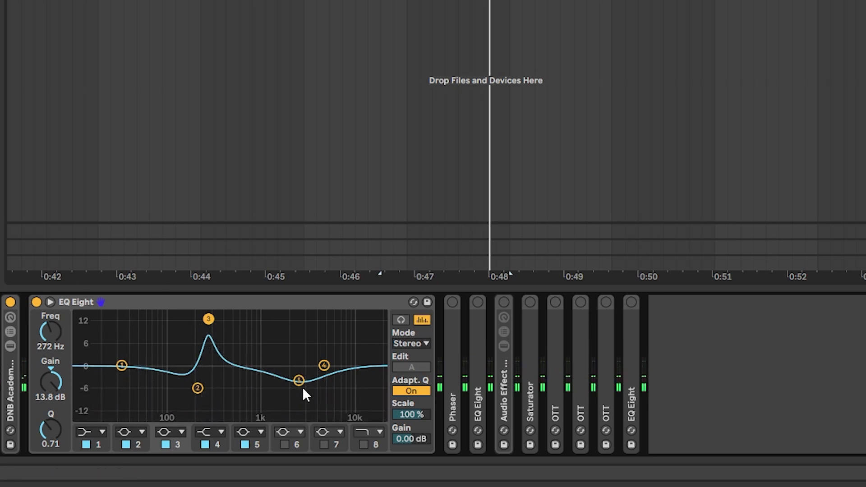
left_click_drag(298, 380, 317, 347)
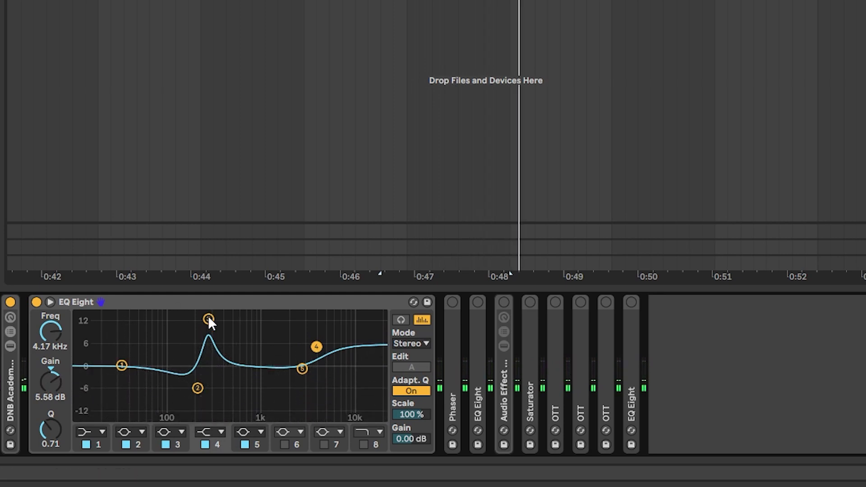
left_click_drag(208, 319, 208, 332)
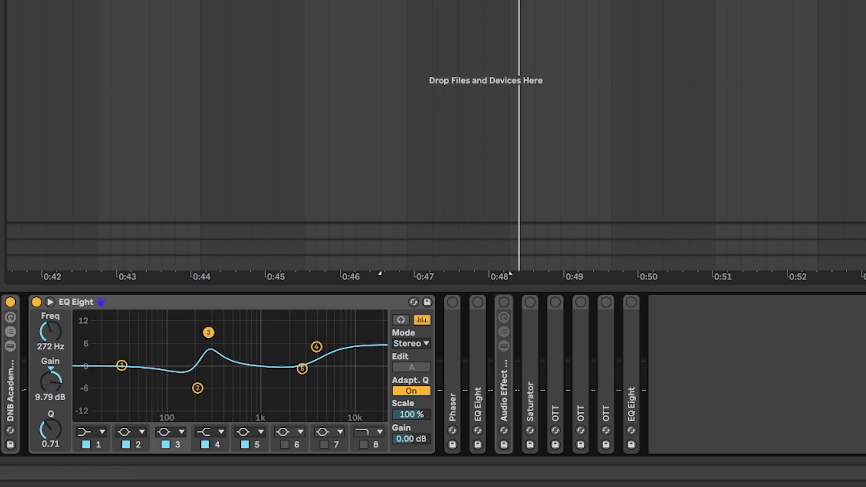
Expand and turn on the Phaser, and set its Dry/Wet to about 51% during playback.
double_click(448, 334)
key("space")
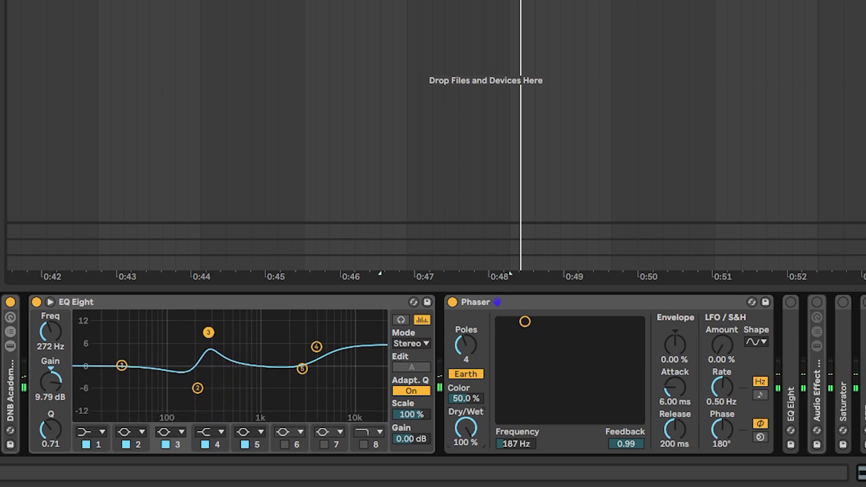
mouse_move(469, 421)
left_mouse_down()
mouse_move(470, 447)
mouse_move(470, 421)
left_mouse_up()
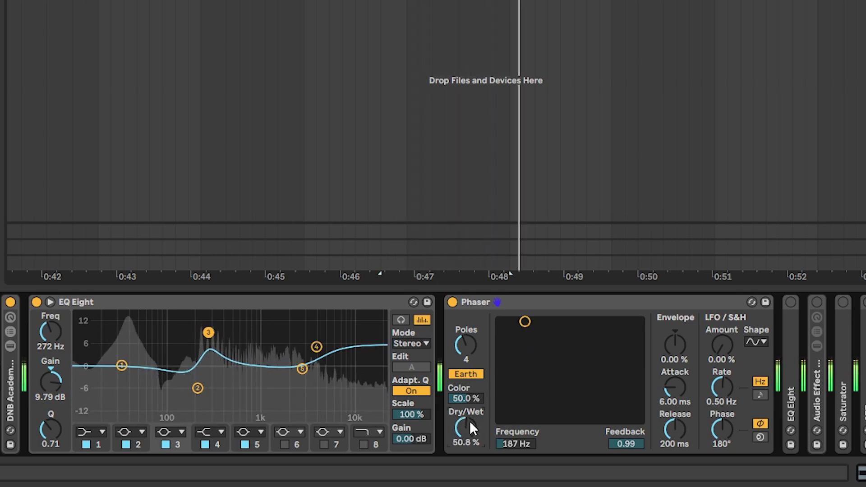
Turn on the EQ Eight after the Phaser and reshape band 3 to 599 Hz, 6.32 dB gain and a Q of 0.34.
double_click(788, 339)
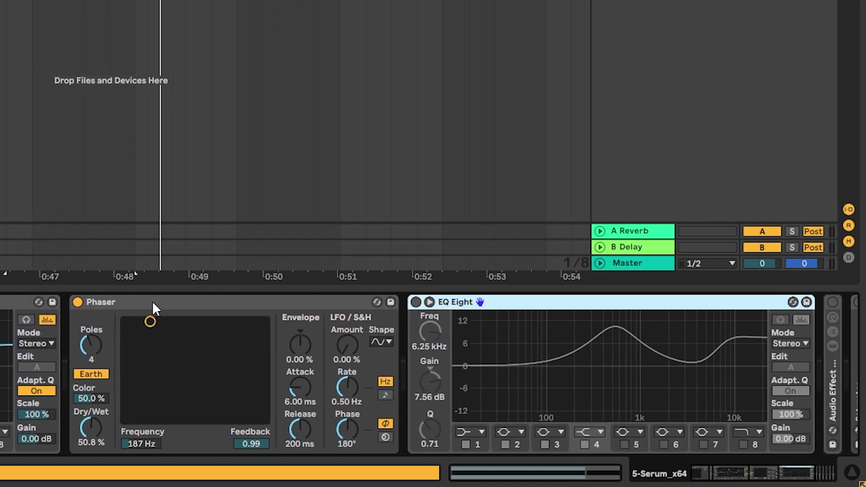
left_click(783, 467)
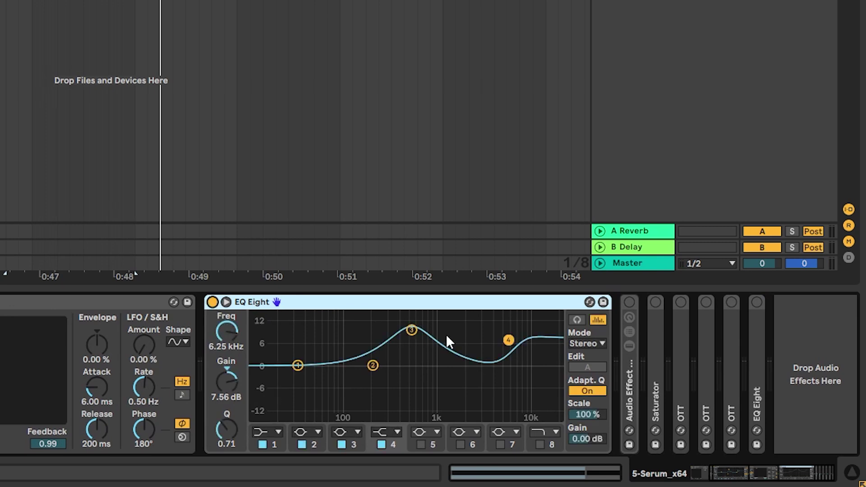
key("space")
mouse_move(411, 330)
left_mouse_down()
mouse_move(412, 321)
mouse_move(415, 345)
left_mouse_up()
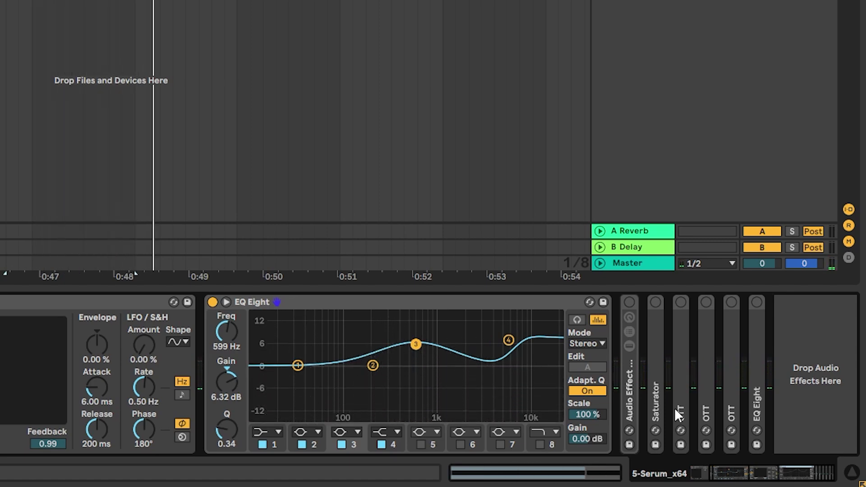
Expand and turn on the Audio Effect Rack, and solo only its first chain with the EQ Eight and Frequency Shifter.
left_click(630, 346)
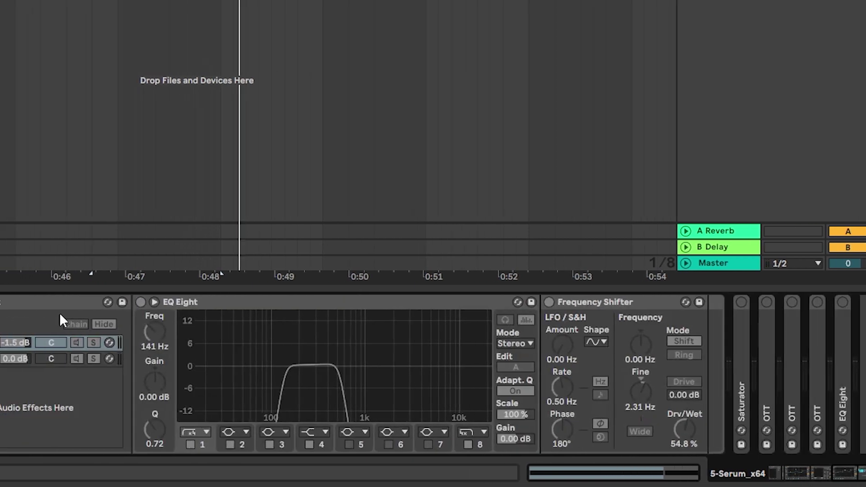
left_click(11, 302)
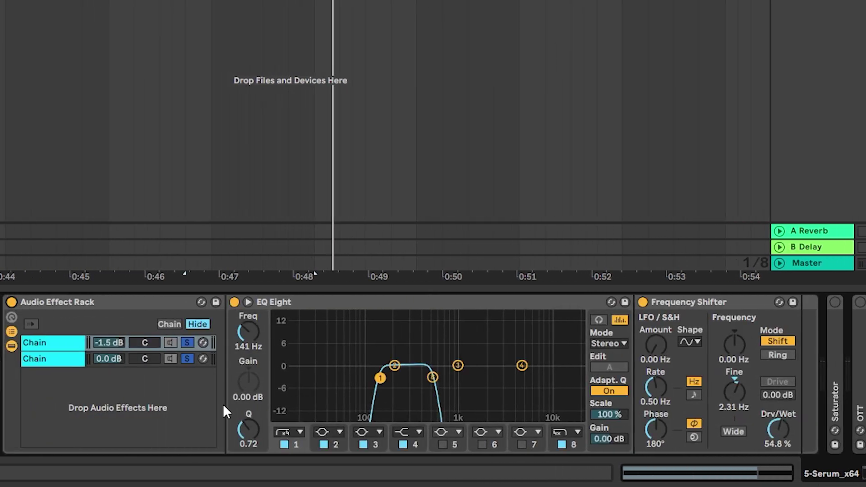
left_click(186, 360)
left_click(36, 359)
left_click(38, 348)
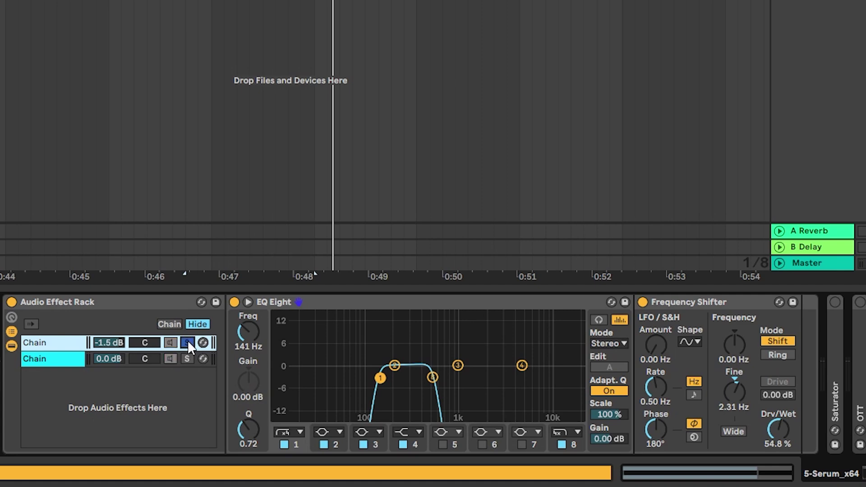
Solo the rack's second chain instead, delete its Frequency Shifter and play the dry signal.
left_click(188, 343)
left_click(45, 360)
left_click(256, 299)
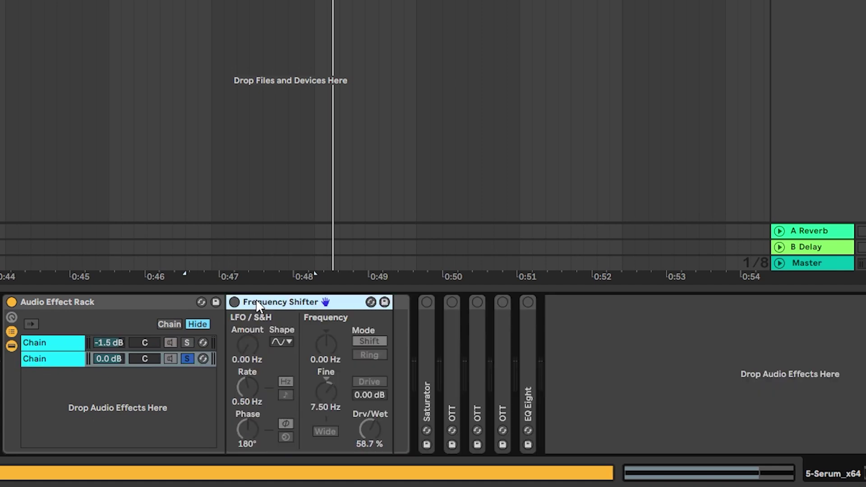
key("Delete")
left_click(67, 359)
key("space")
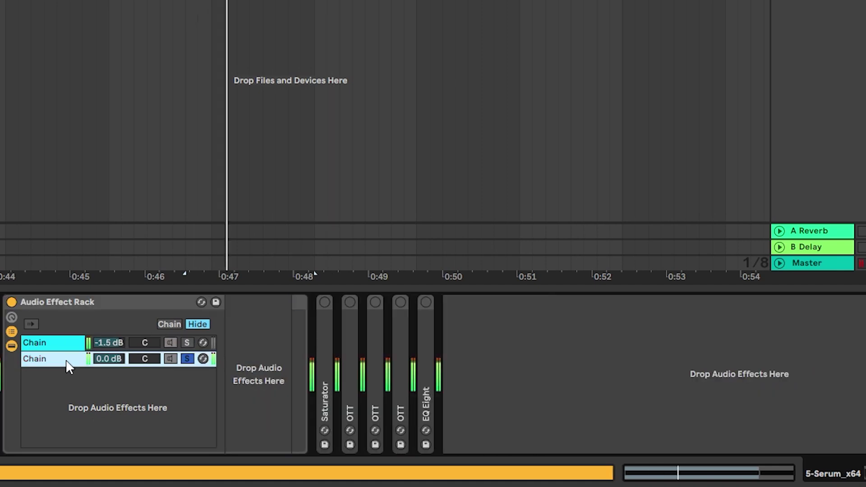
Solo the rack's first chain and shift its EQ Eight band-pass upward, moving band 1 to 186 Hz and raising band 8's cutoff.
left_click(67, 343)
left_click(277, 303)
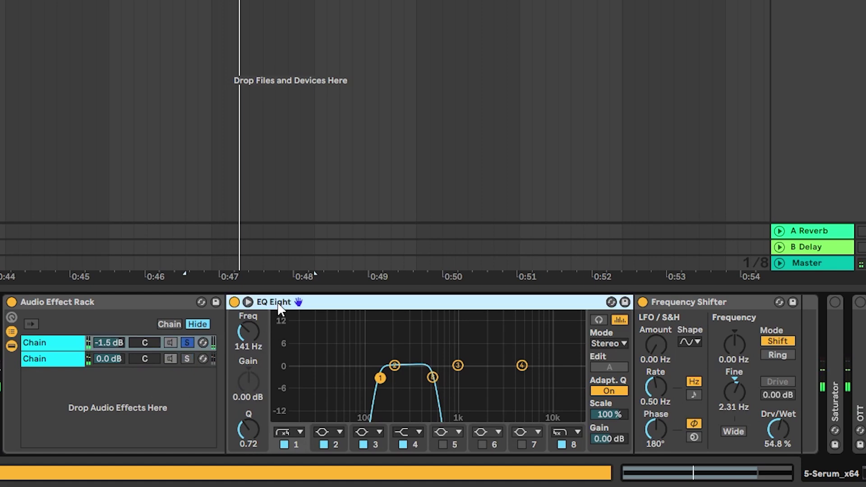
double_click(299, 303)
double_click(296, 302)
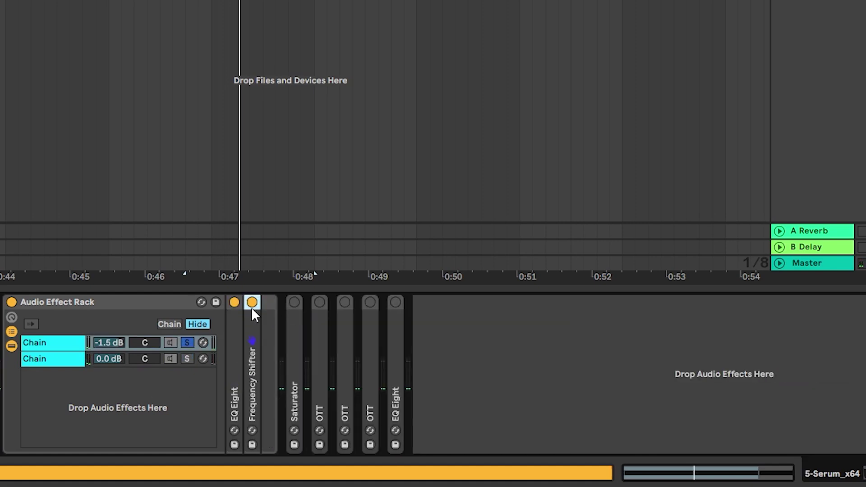
double_click(232, 328)
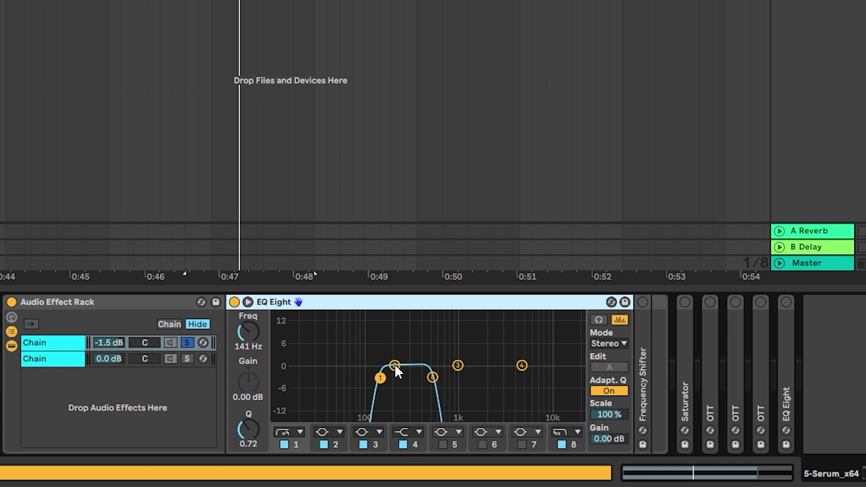
key("space")
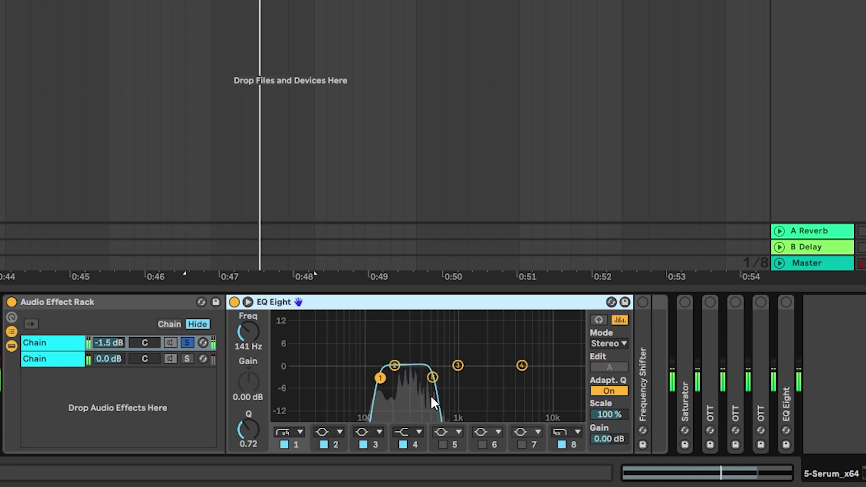
left_click_drag(433, 377, 447, 376)
left_click_drag(381, 378, 391, 377)
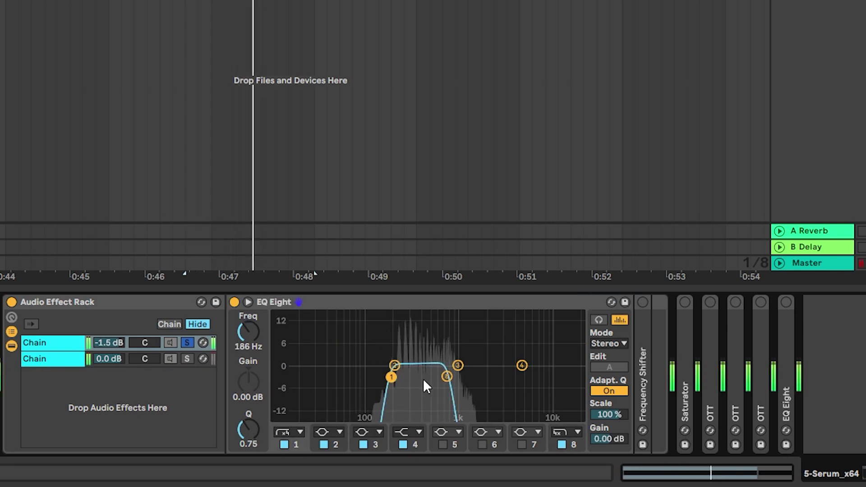
key("space")
Expand and turn on the first chain's Frequency Shifter, and set Dry/Wet to 100% and Fine to 0.00 Hz.
double_click(642, 334)
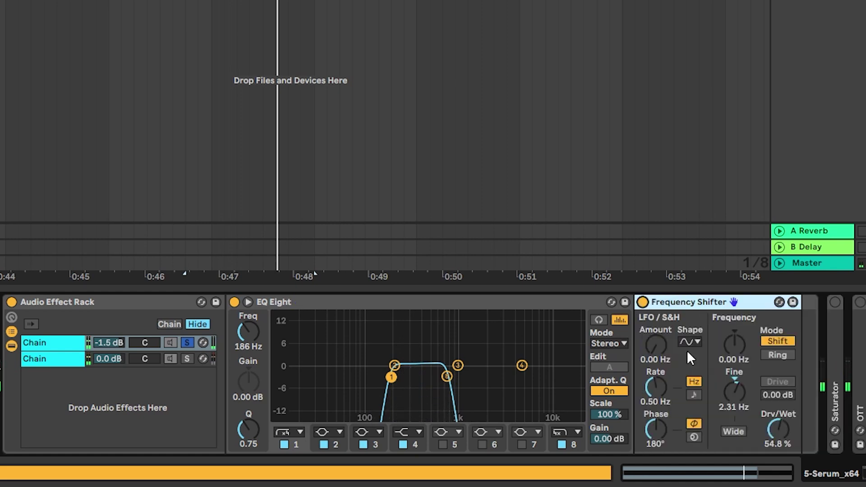
double_click(774, 419)
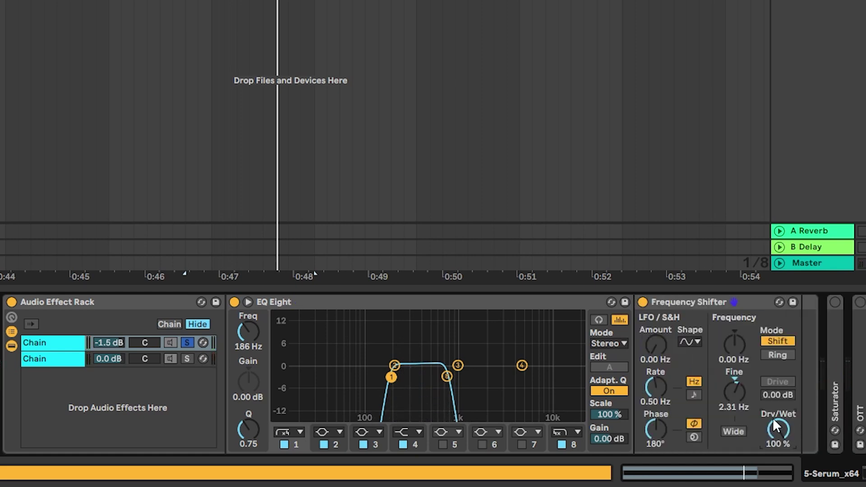
double_click(737, 403)
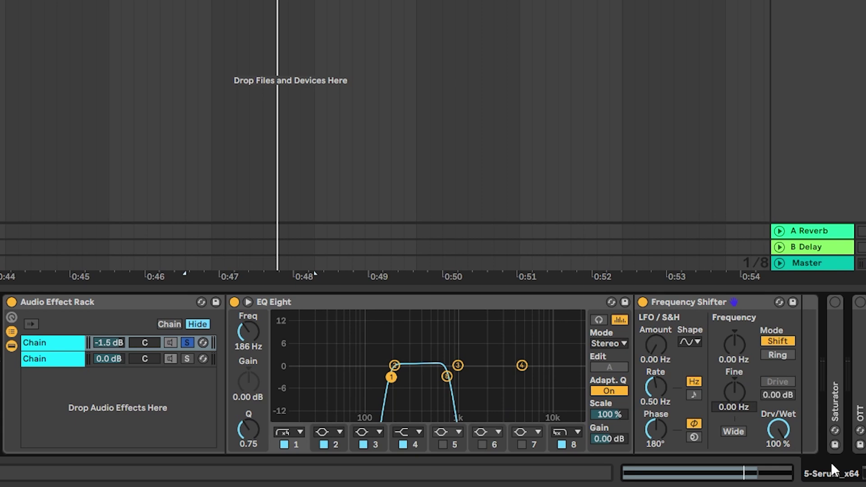
key("space")
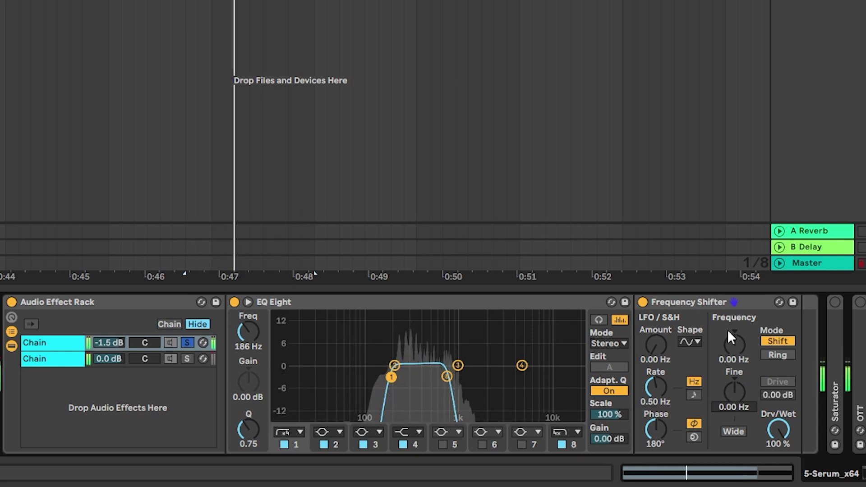
Try shifting the Frequency Shifter's main frequency to -120 Hz during playback, and reset it to 0.00 Hz.
mouse_move(728, 332)
left_mouse_down()
mouse_move(728, 304)
mouse_move(728, 374)
mouse_move(729, 335)
left_mouse_up()
key("space")
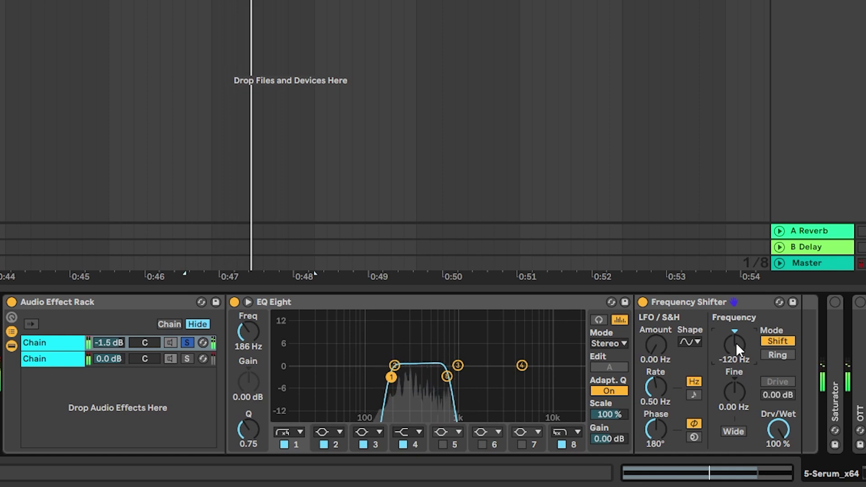
key("Delete")
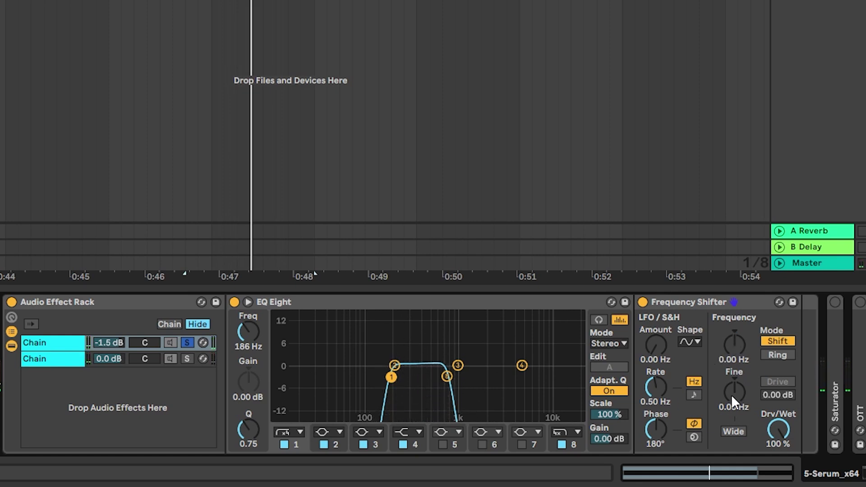
Set the Frequency Shifter's Dry/Wet to 50% and its Fine value to 4.00 Hz during playback.
left_click_drag(766, 415, 765, 440)
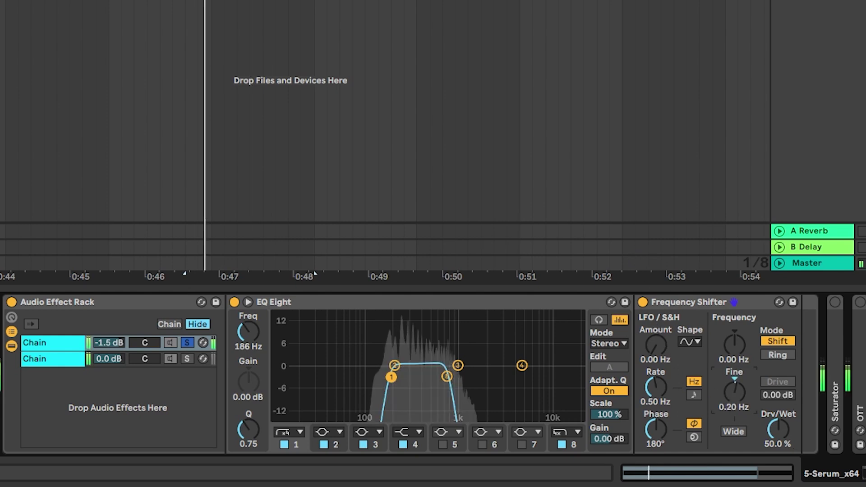
key("space")
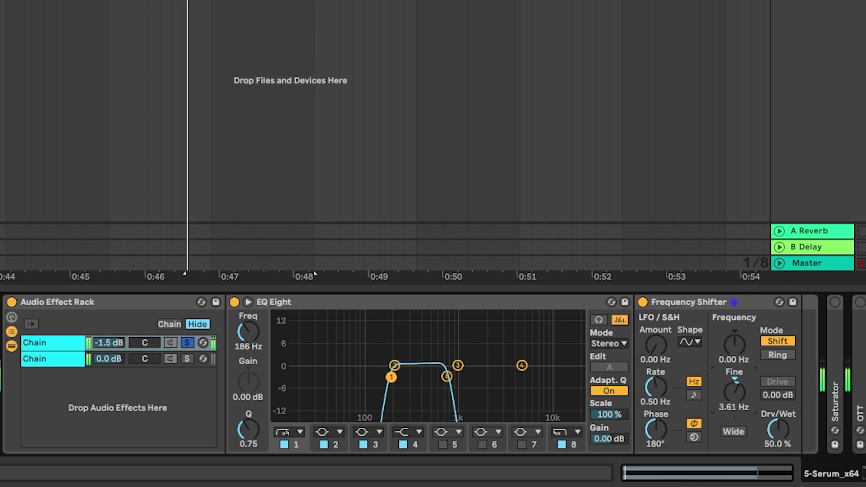
key("space")
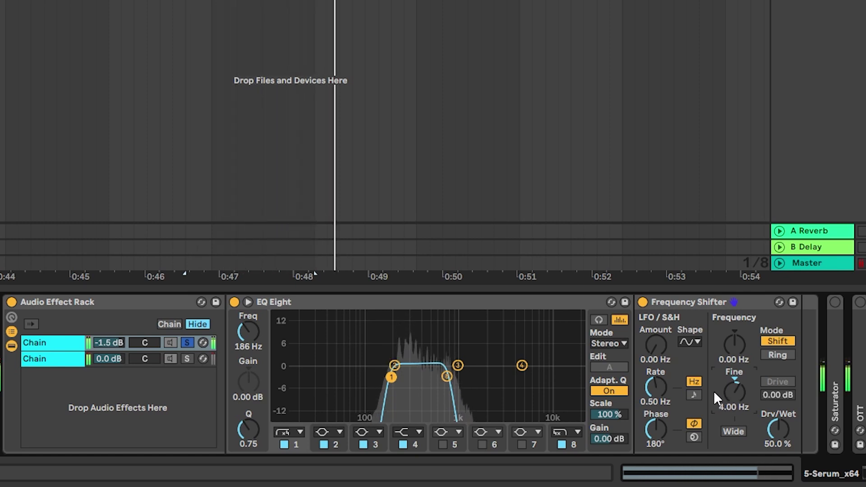
Lower the rack's first chain volume to -7.7 dB, solo the second chain as well and play both together.
left_click_drag(110, 341, 199, 357)
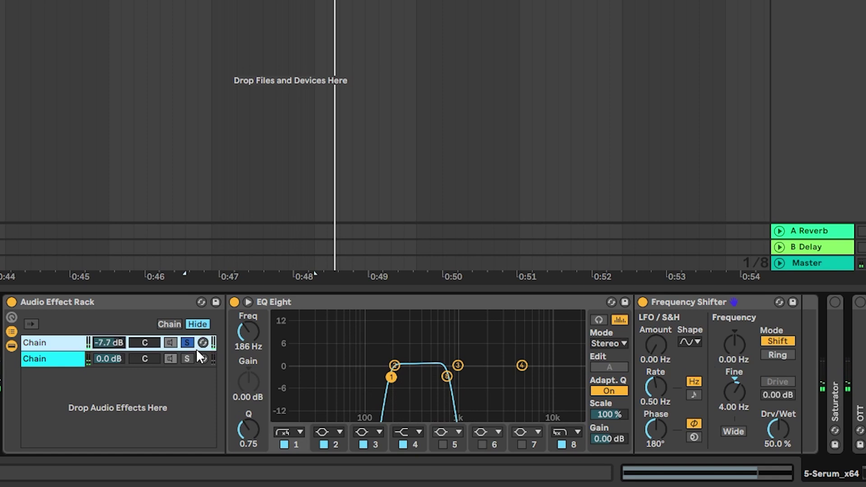
left_click(190, 353)
key("space")
left_click(114, 345)
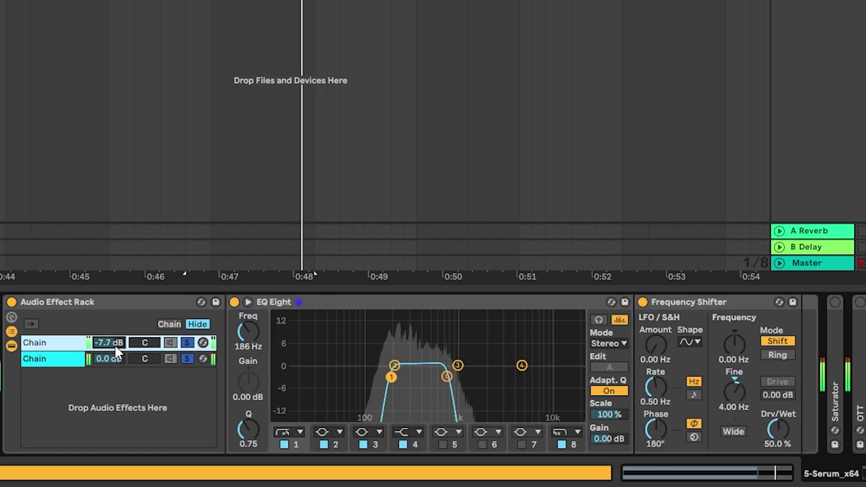
key("space")
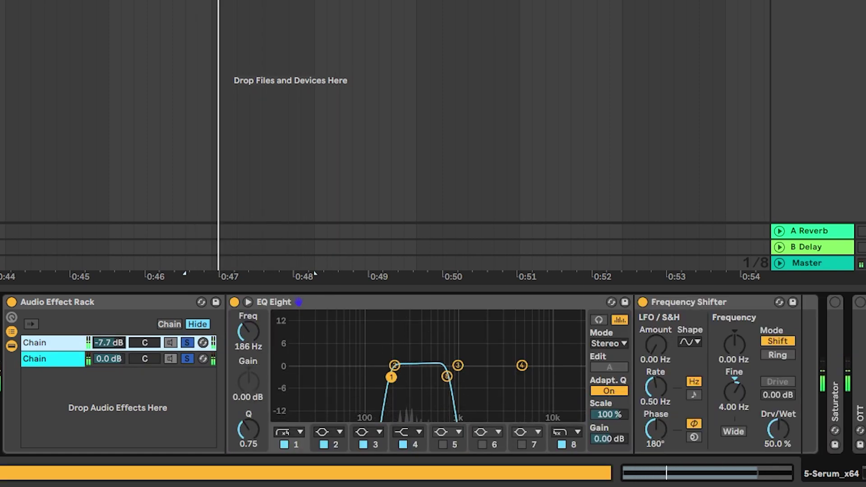
Raise the first chain's volume to -3.7 dB and set the Frequency Shifter's Fine value to 1.80 Hz during playback.
left_click_drag(735, 391, 735, 401)
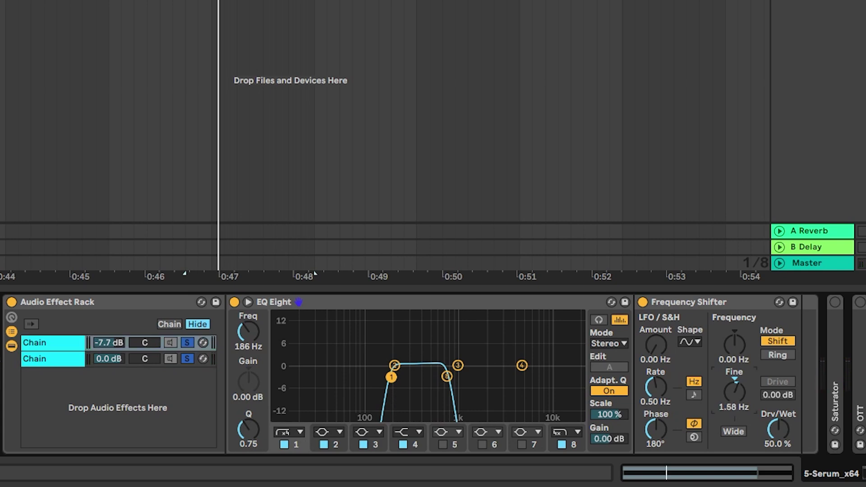
key("space")
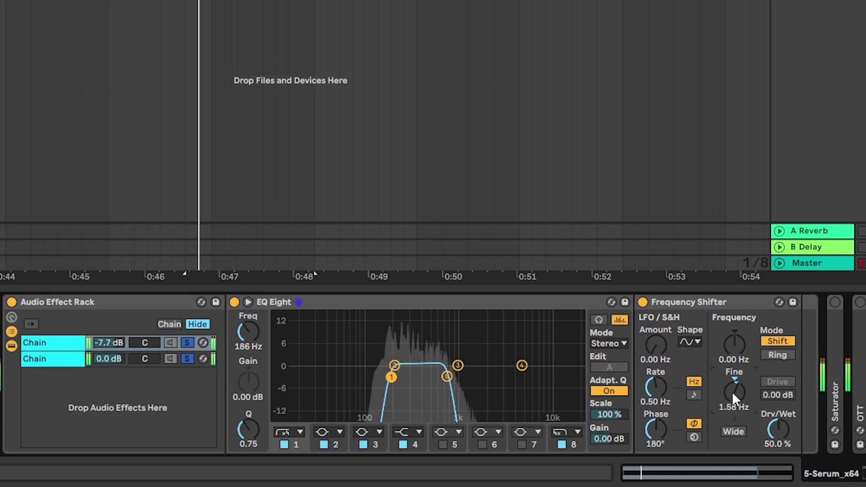
left_click_drag(735, 391, 734, 363)
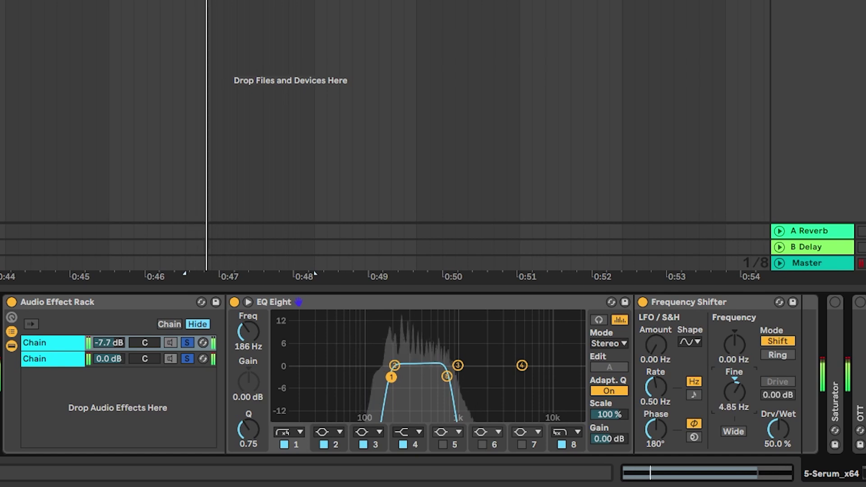
mouse_move(109, 343)
left_mouse_down()
mouse_move(109, 316)
mouse_move(109, 334)
left_mouse_up()
left_click(719, 398)
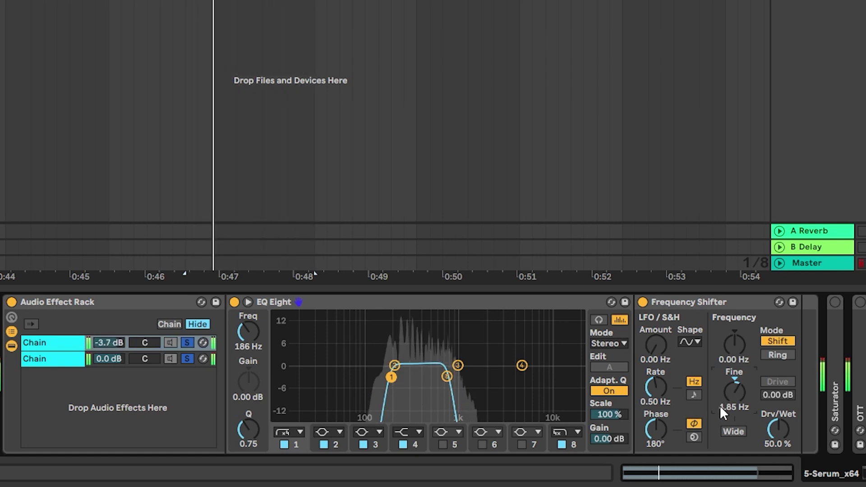
mouse_move(720, 405)
left_mouse_down()
mouse_move(728, 390)
mouse_move(727, 403)
left_mouse_up()
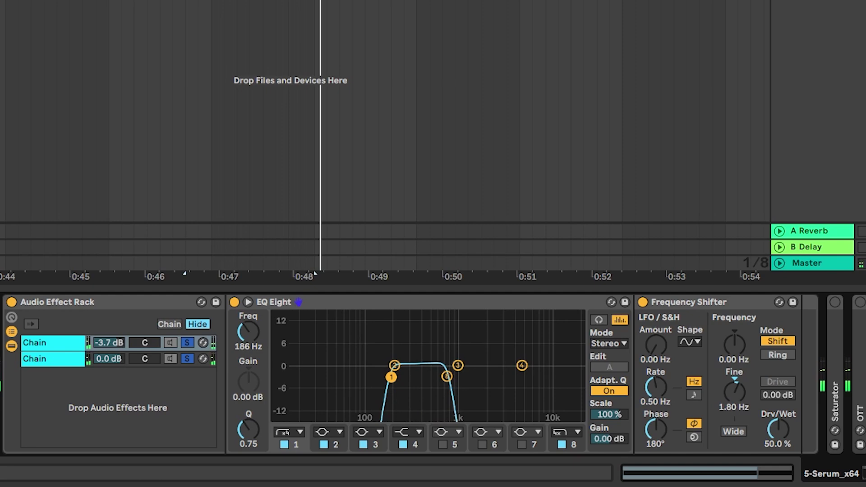
Expand the Saturator after the rack and turn it on.
double_click(833, 334)
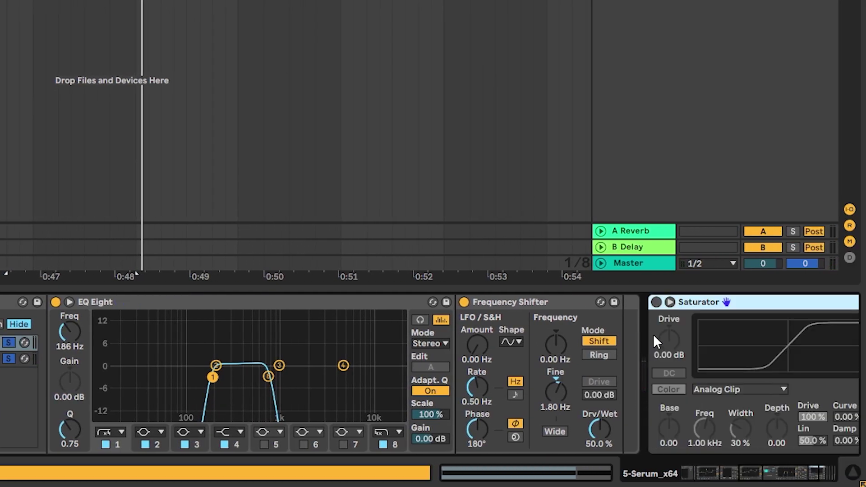
left_click_drag(760, 472, 813, 471)
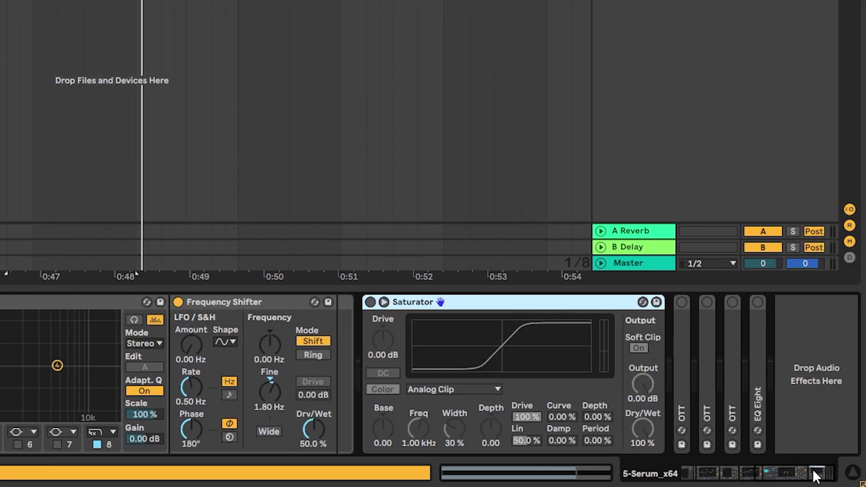
left_click(370, 302)
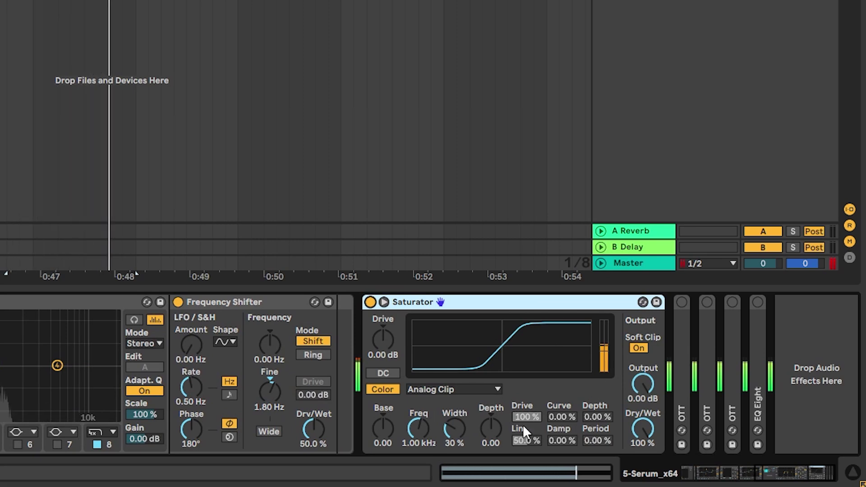
Select the three OTT devices after the Saturator and turn them all on together during playback.
left_click(684, 343)
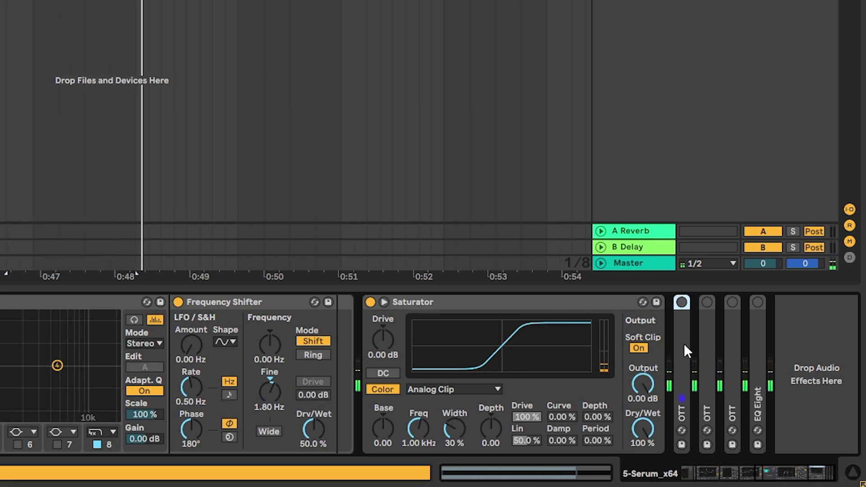
left_click(729, 346, "shift")
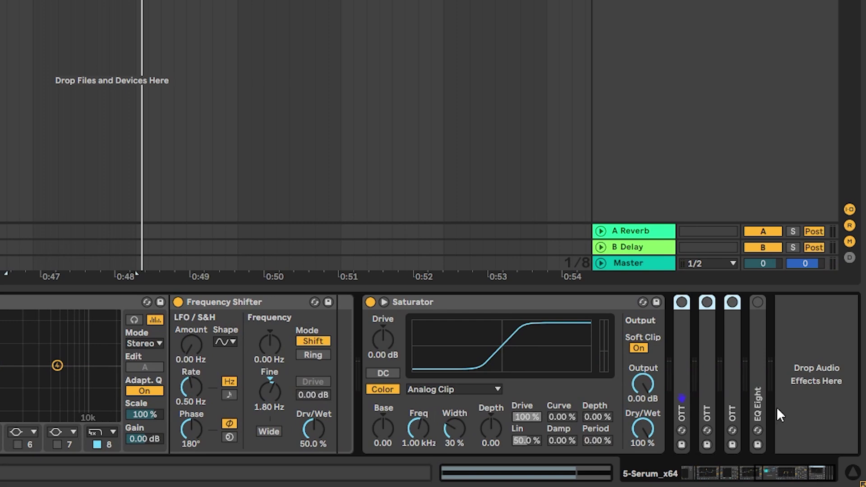
key("space")
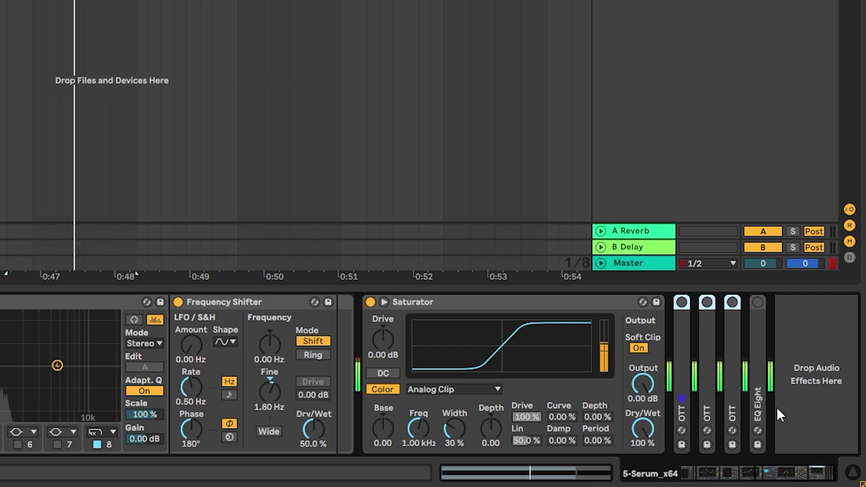
key("super+0")
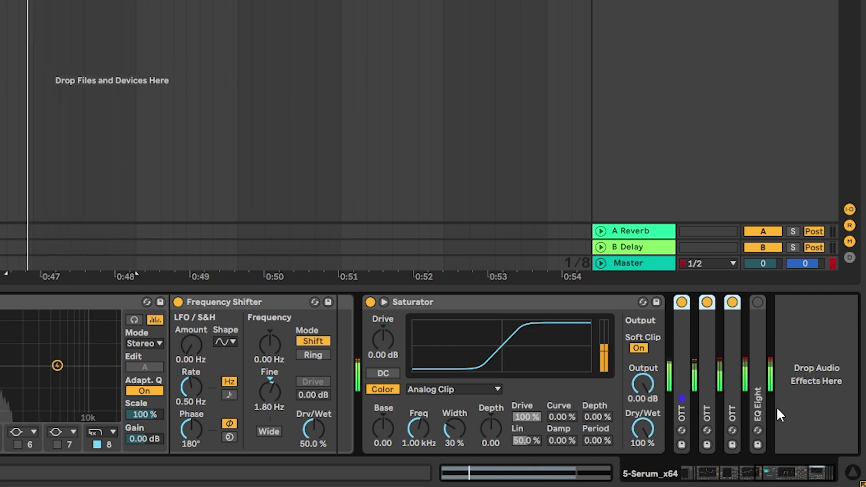
key("space")
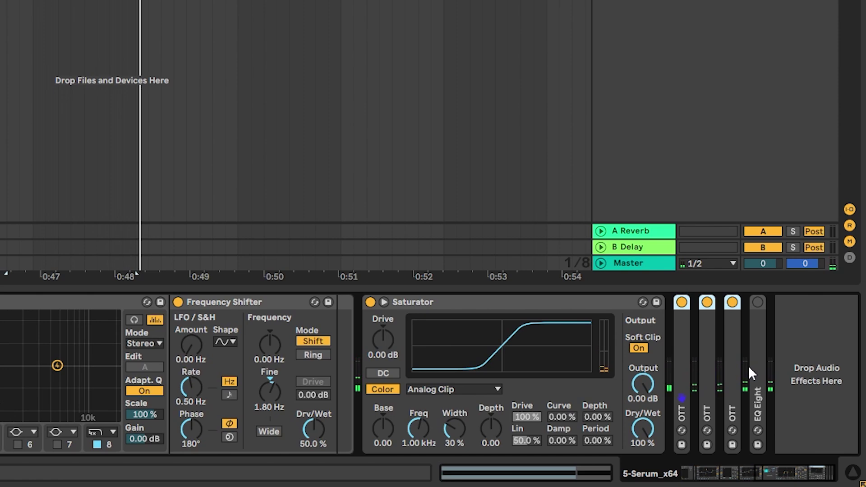
Delete the three selected OTT devices, and expand and turn on the final EQ Eight.
key("Delete")
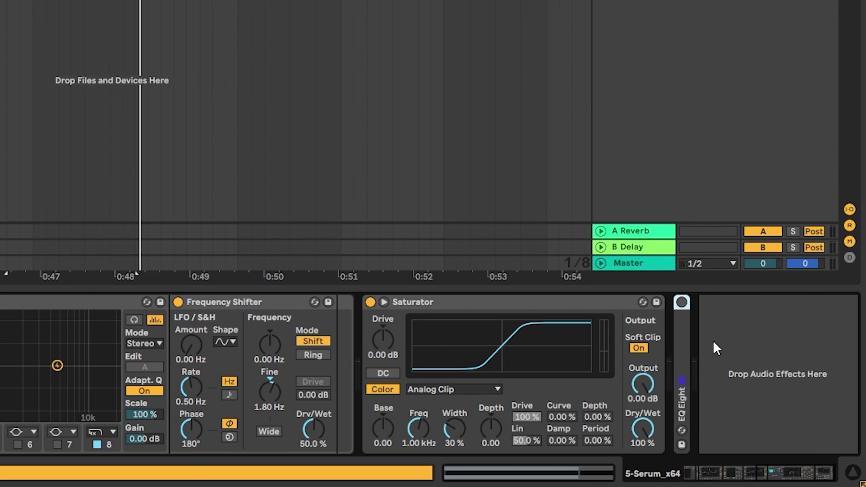
double_click(680, 323)
left_click(791, 473)
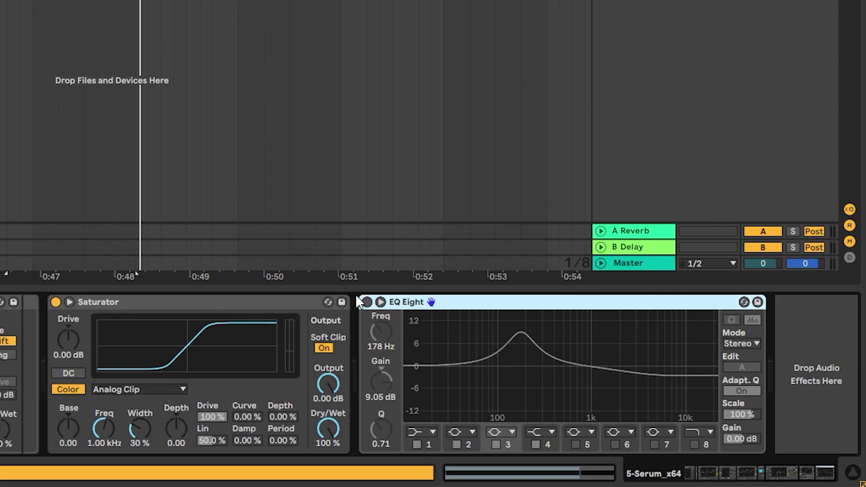
left_click(367, 302)
Try moving the final EQ Eight's band 3 to 186 Hz and 4.59 dB, and undo back through the OTT deletion.
key("space")
left_click_drag(522, 334, 524, 350)
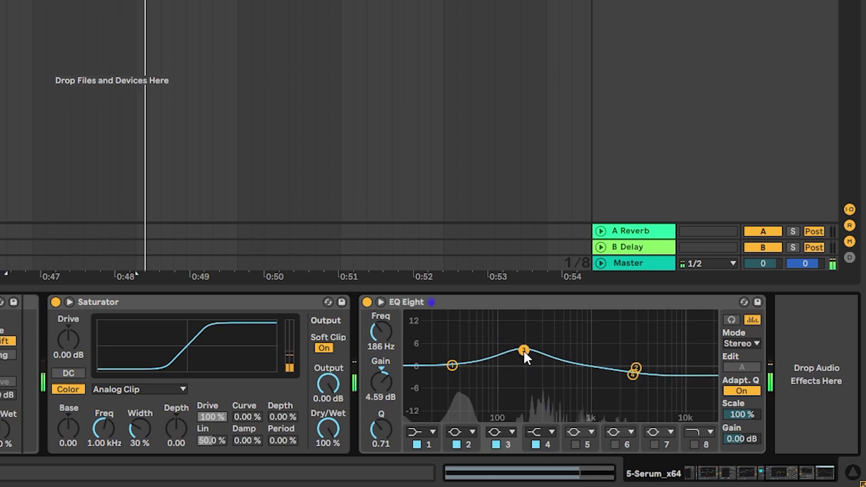
key("space")
key("ctrl+z")
key("ctrl+z")
key("ctrl+z")
Turn the final EQ Eight back on and play the sound through the full effect chain.
left_click(444, 302)
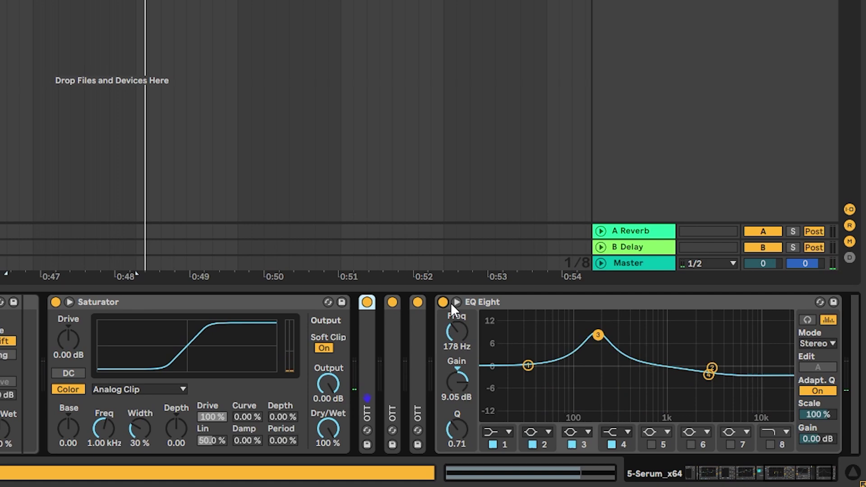
key("space")
left_click(481, 306)
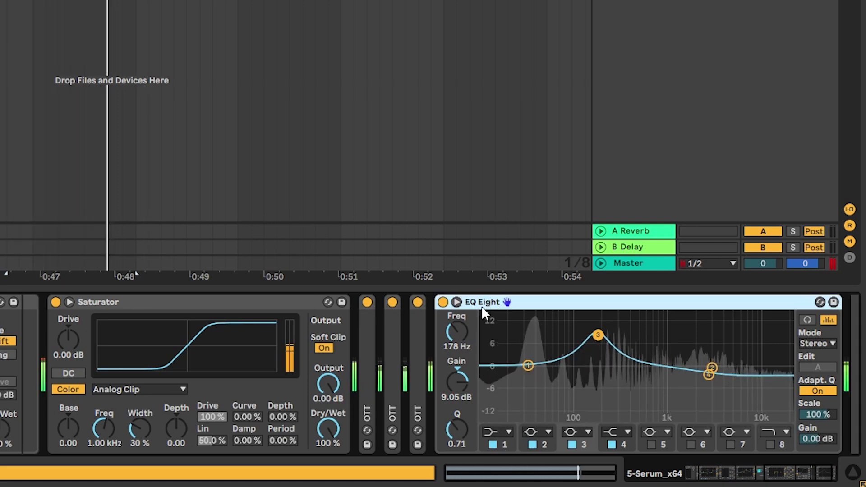
Extend the selection to the three OTT devices and the final EQ Eight, and delete them from the chain.
left_click(373, 344, "shift")
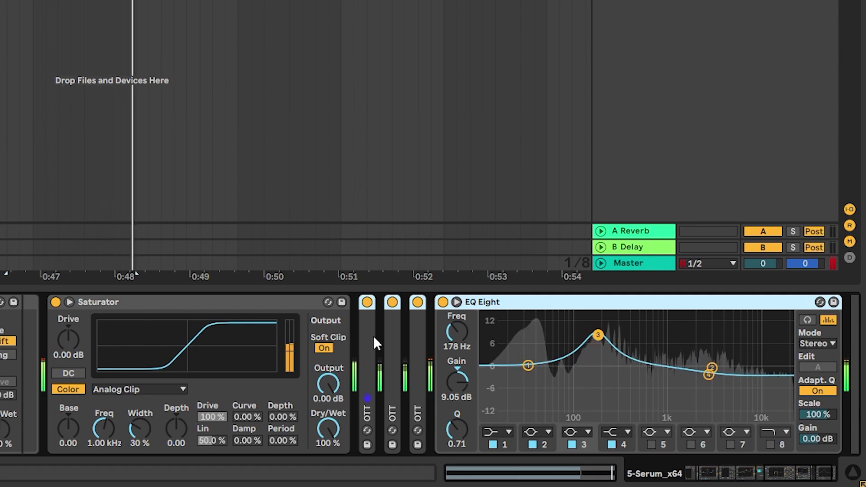
key("ctrl+0")
key("Delete")
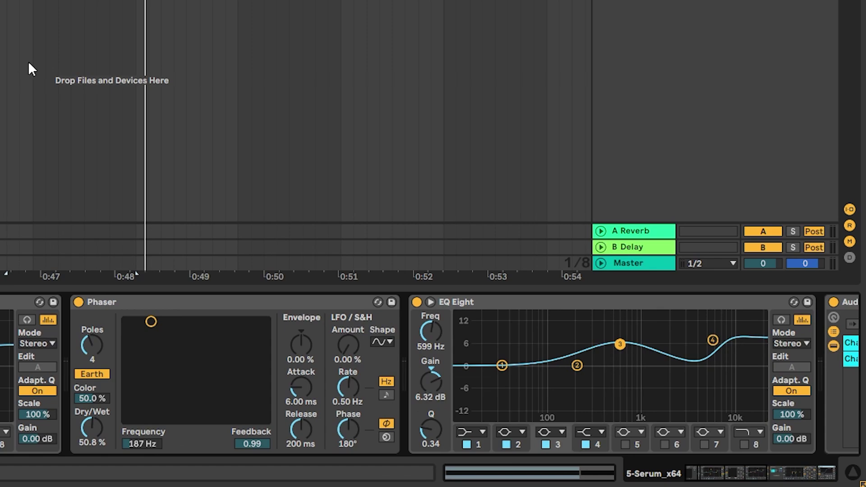
key("space")
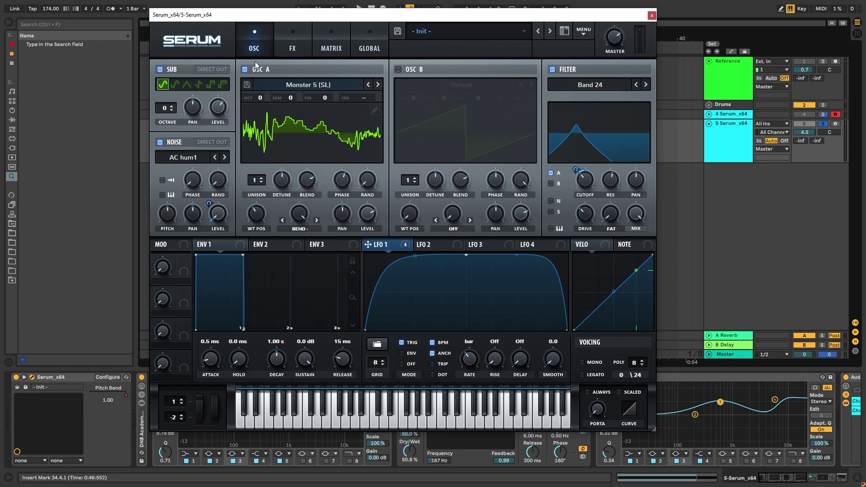
Try modulating oscillator A's wavetable position with LFO 1, audition it, and remove that modulation.
left_click_drag(585, 176, 588, 181)
key("space")
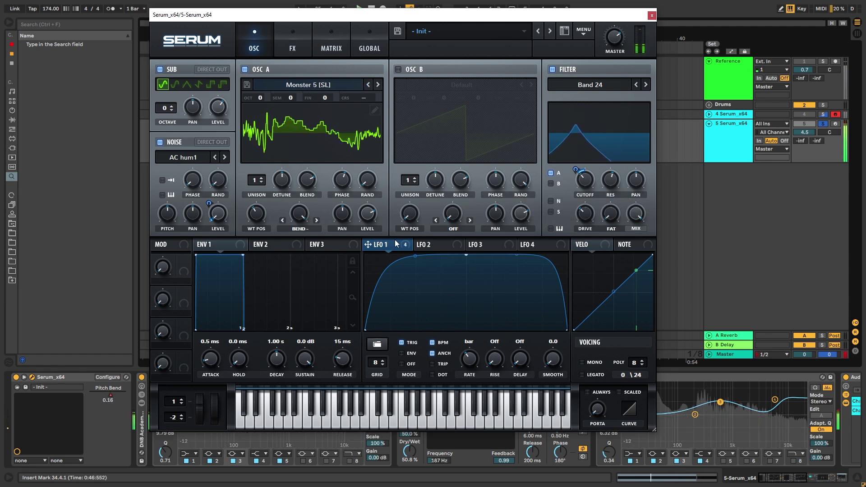
left_click_drag(264, 219, 247, 231)
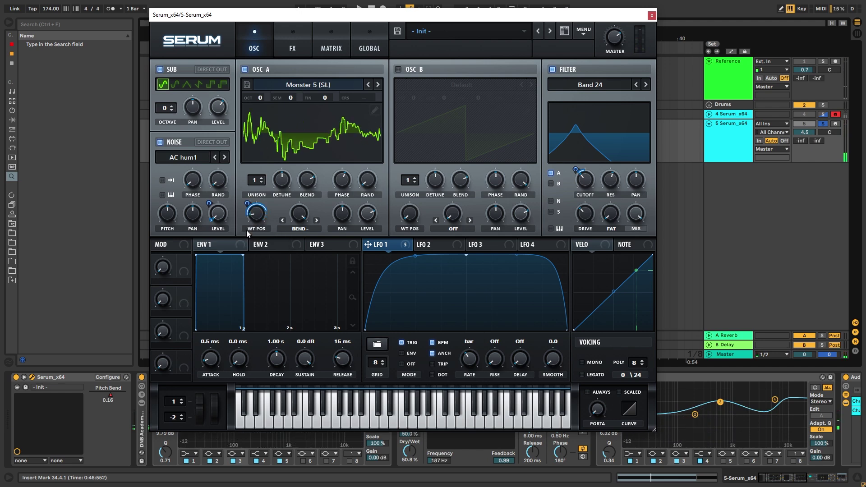
key("space")
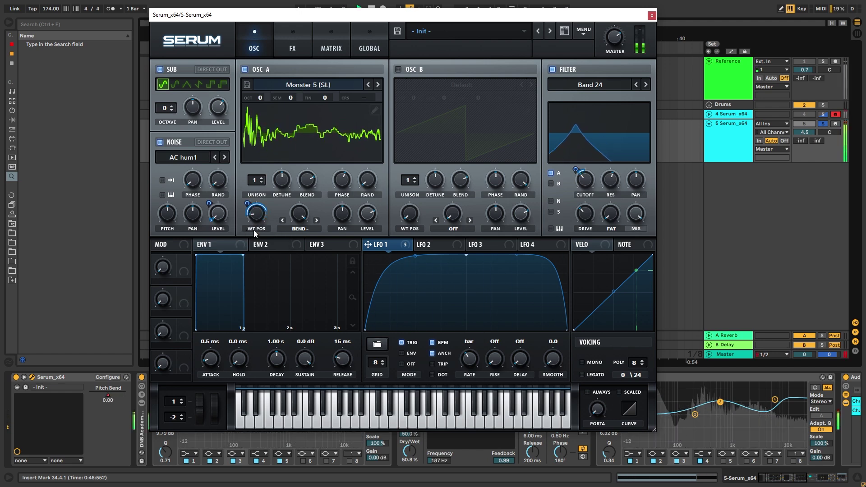
right_click(256, 213)
left_click(280, 228)
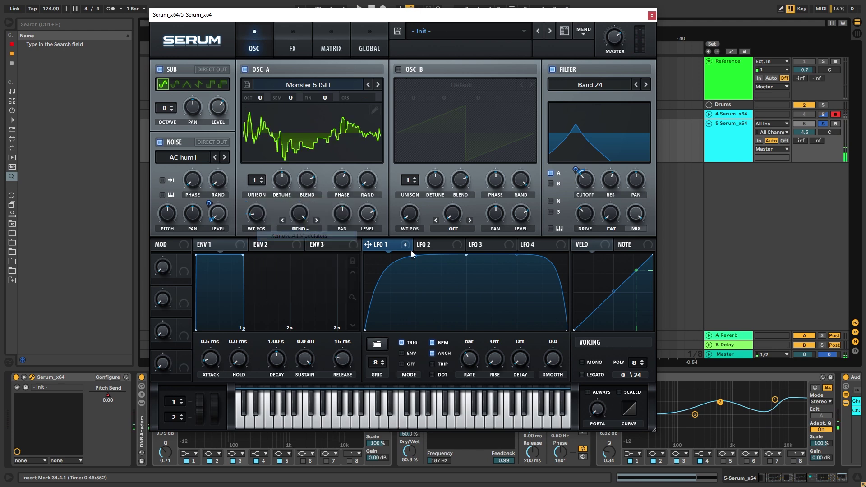
Assign LFO 2 to oscillator A's wavetable position, with Trig mode and a 2 bar rate.
left_click(433, 245)
left_click_drag(466, 256, 364, 247)
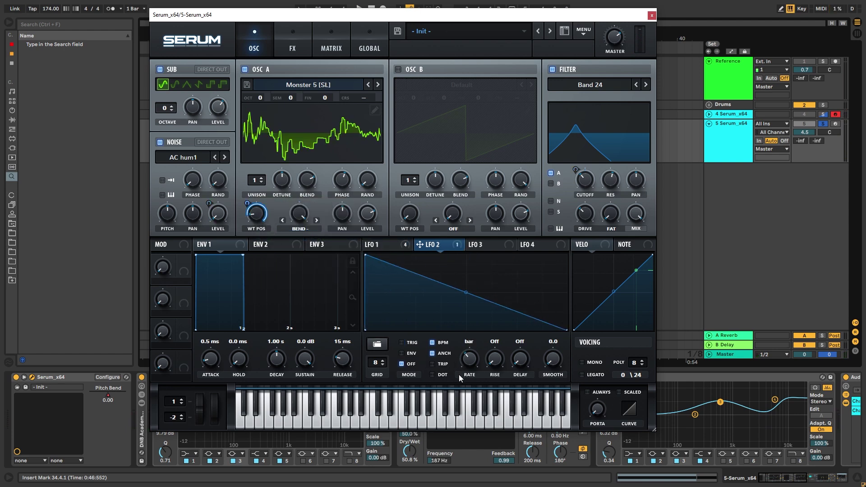
left_click(411, 345)
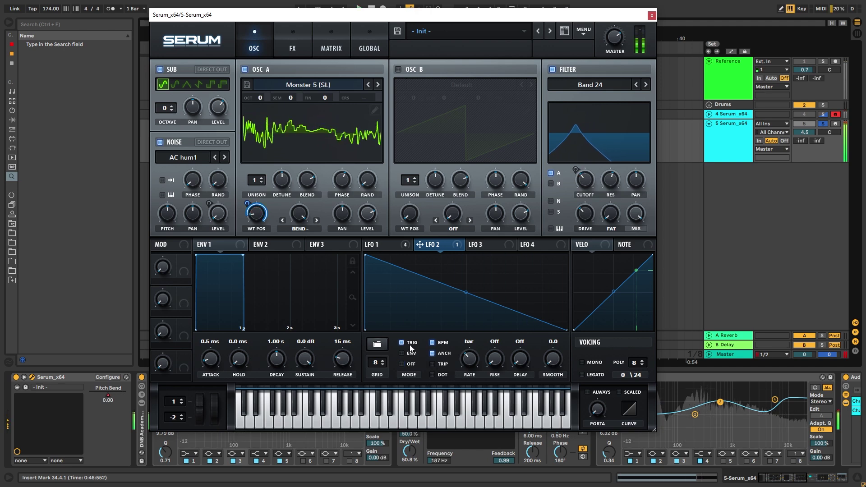
key("space")
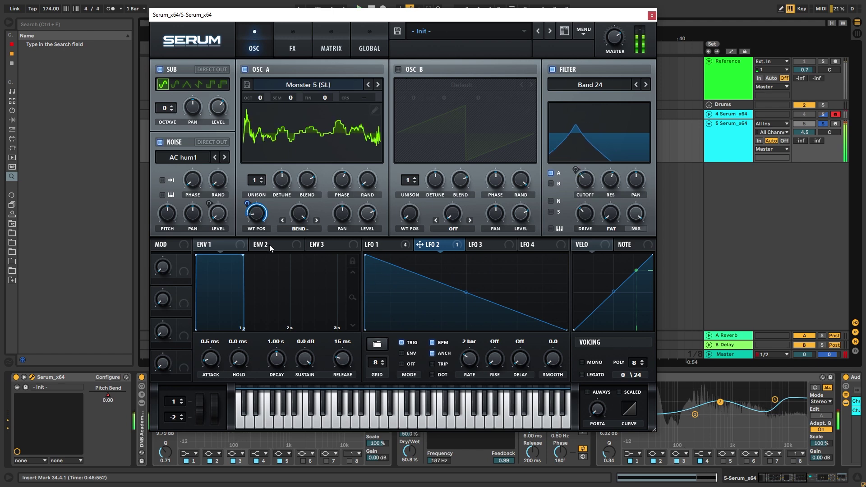
Reduce LFO 2's modulation depth and adjust oscillator A's wavetable position, auditioning the sound with pitch wheel bends.
left_click_drag(247, 204, 243, 230)
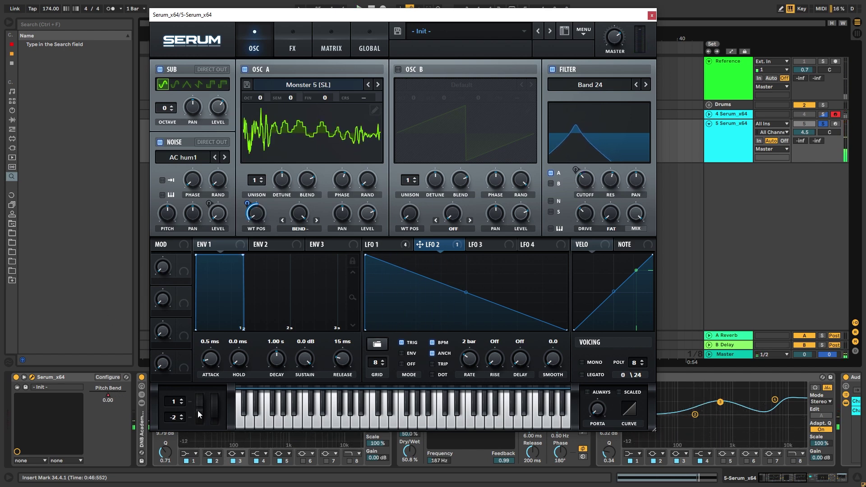
left_click_drag(197, 411, 200, 429)
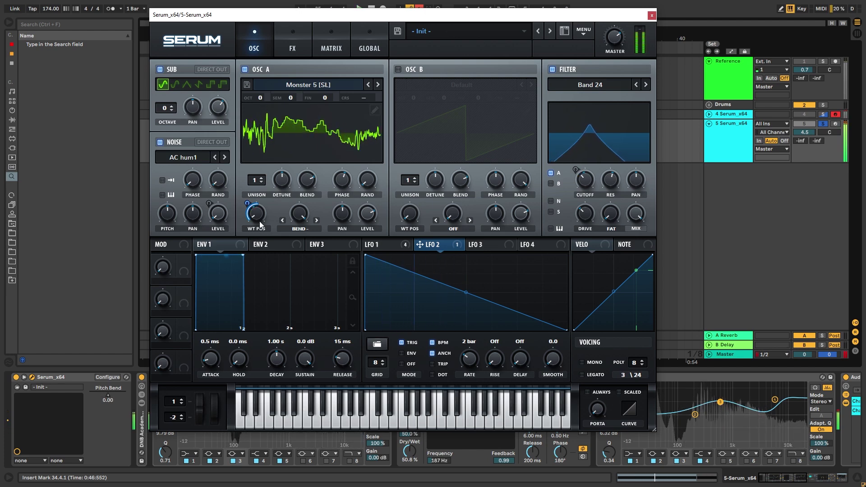
mouse_move(260, 224)
left_click_drag(261, 216, 249, 221)
left_click_drag(199, 417, 207, 380)
left_click_drag(203, 410, 199, 422)
key("space")
Look over the effect chain with the Serum window closed, and reopen Serum to audition the patch with a downward pitch bend.
left_click(652, 15)
left_click(817, 479)
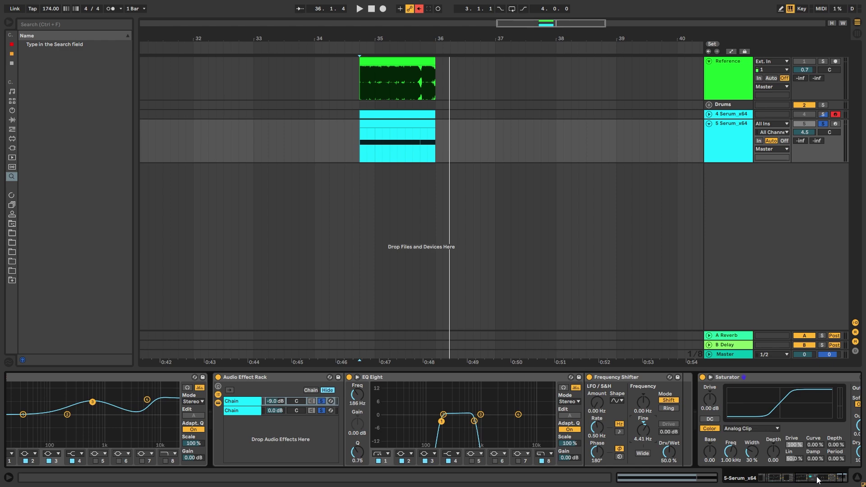
scroll(748, 461, "up", 10)
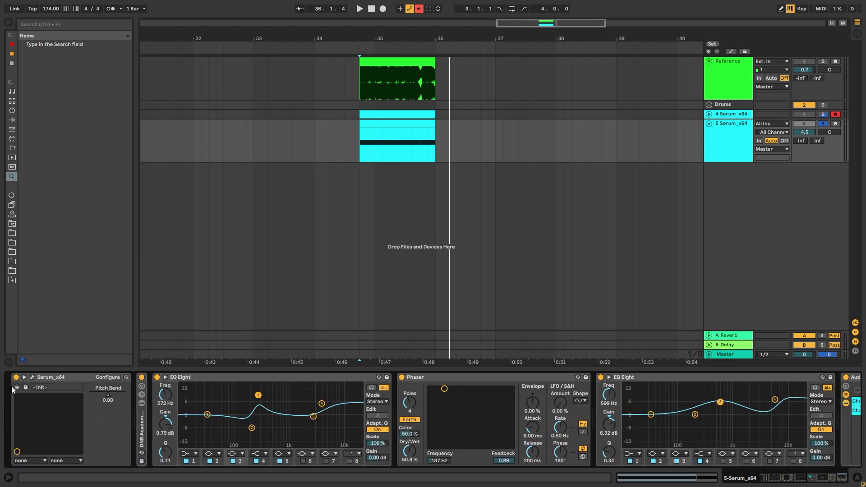
left_click(32, 377)
left_click_drag(199, 406, 200, 432)
key("space")
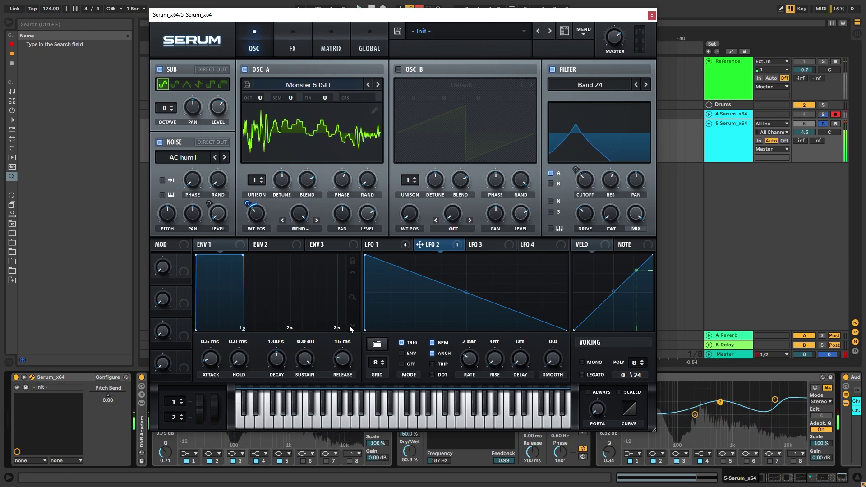